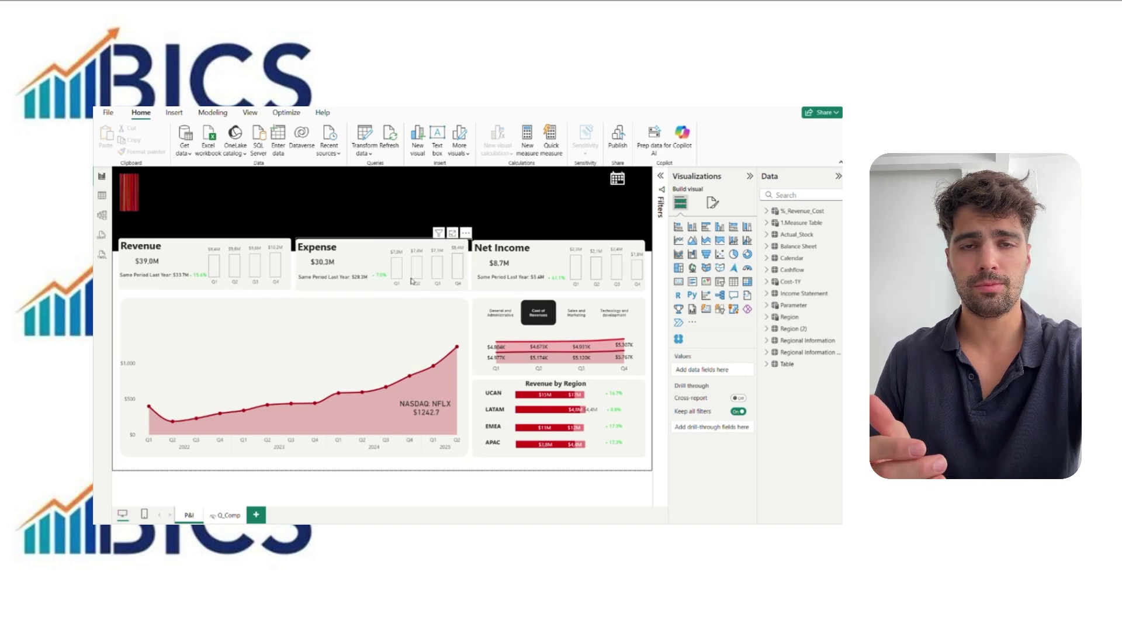
Step: Show Sales and Marketing costs in the breakdown chart and start publishing the report
{"action": "mouse_move", "coordinate": [416, 279]}
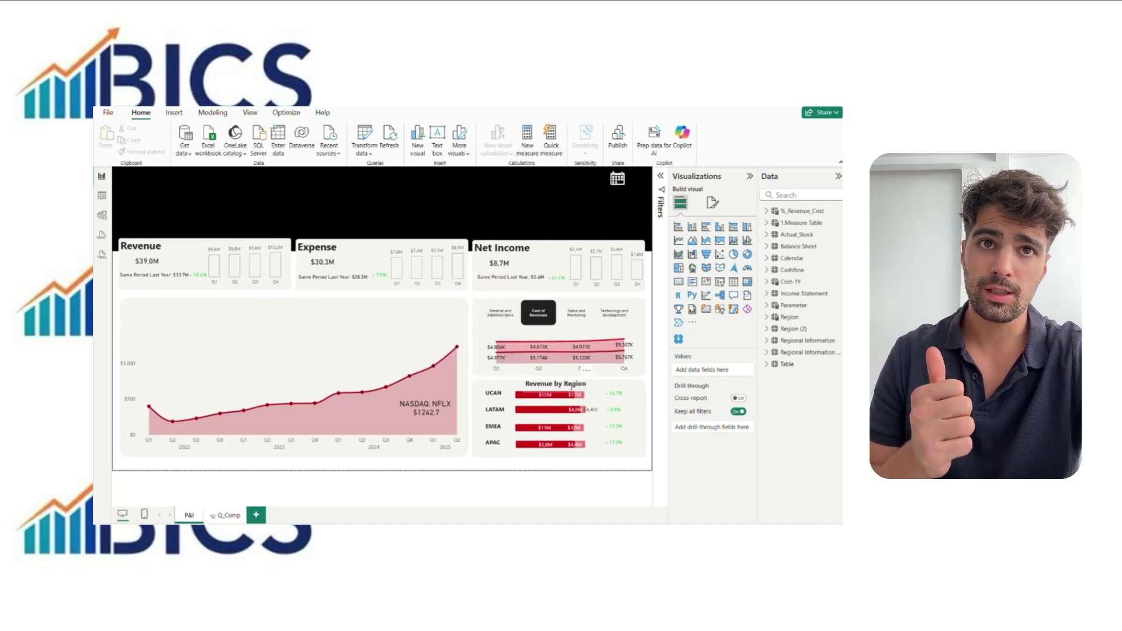
{"action": "left_click", "coordinate": [576, 314]}
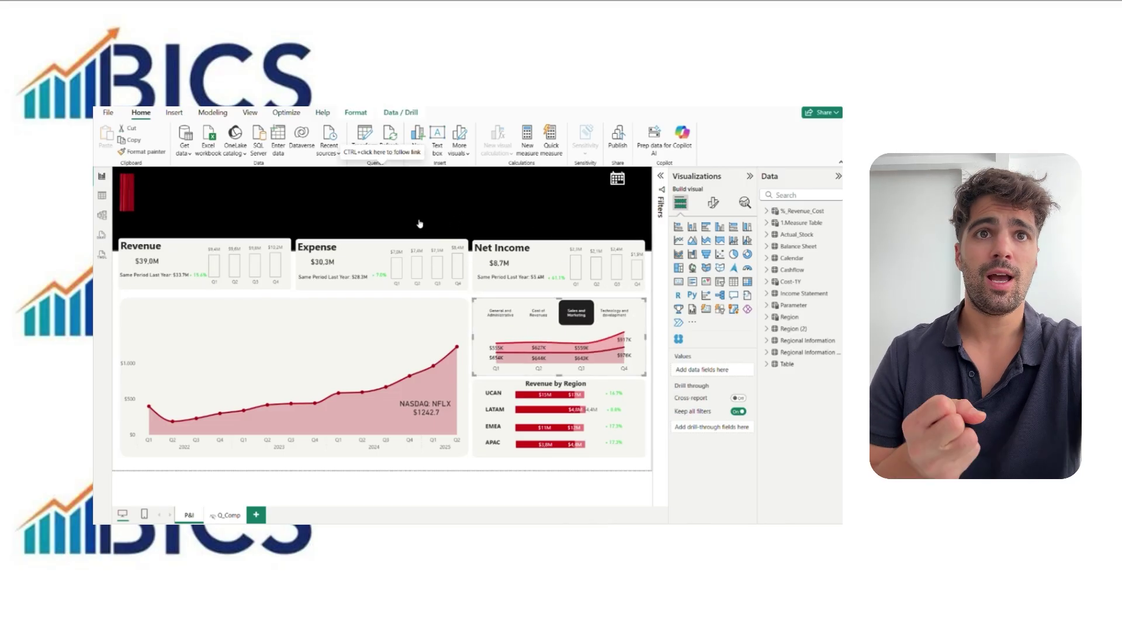
{"action": "left_click", "coordinate": [618, 135]}
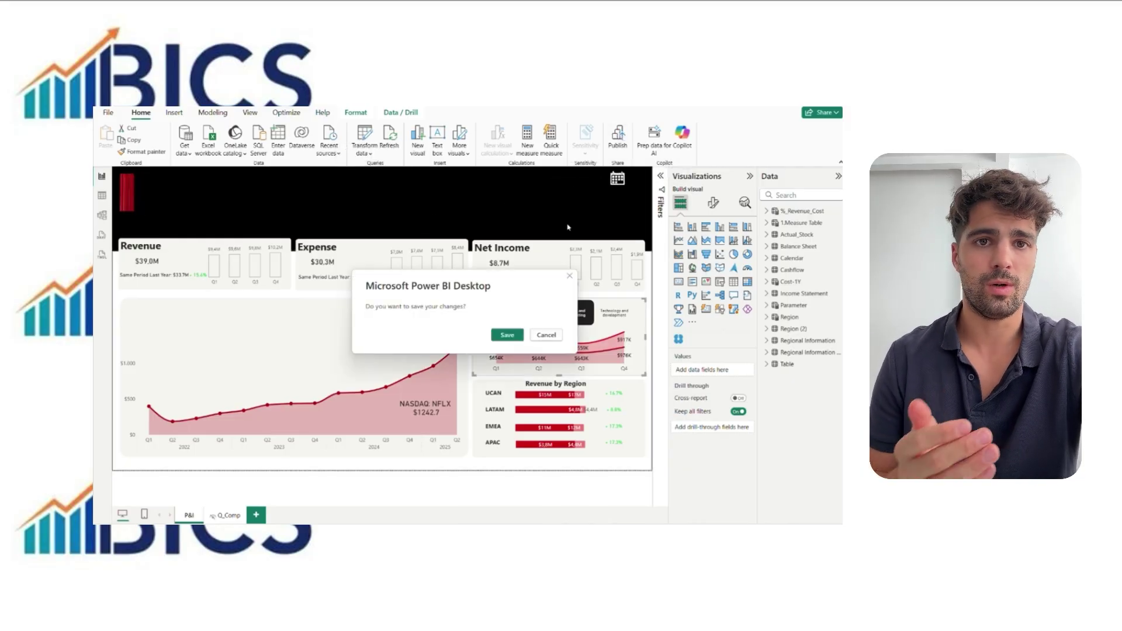
Step: Save the report, cancel the publish destination dialog, and open Prep data for AI
{"action": "left_click", "coordinate": [507, 335]}
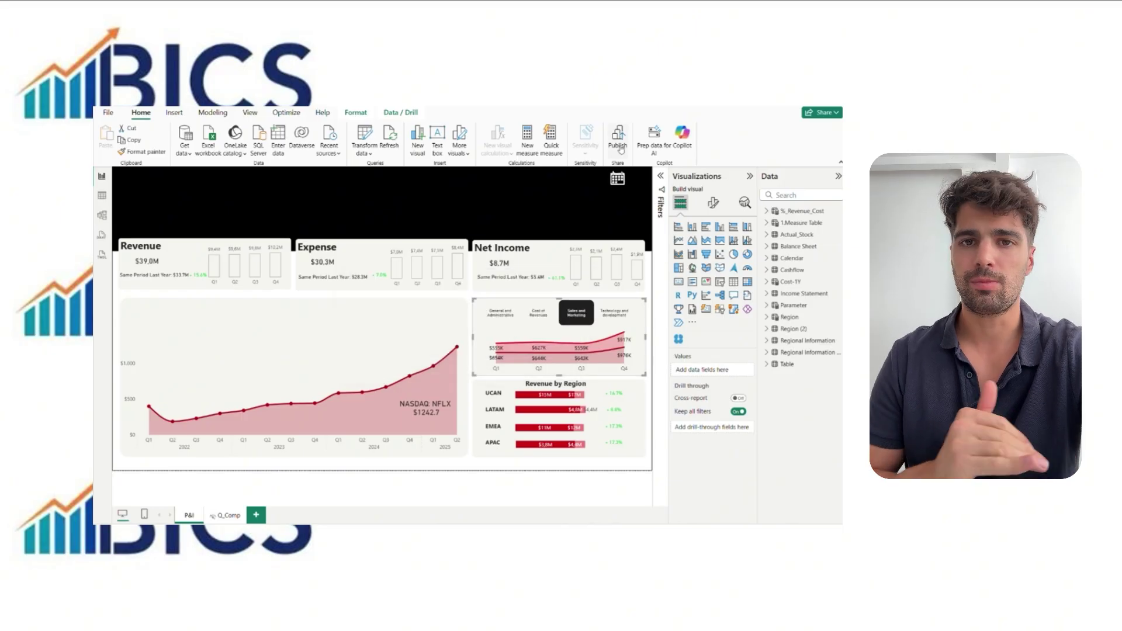
{"action": "left_click", "coordinate": [619, 138]}
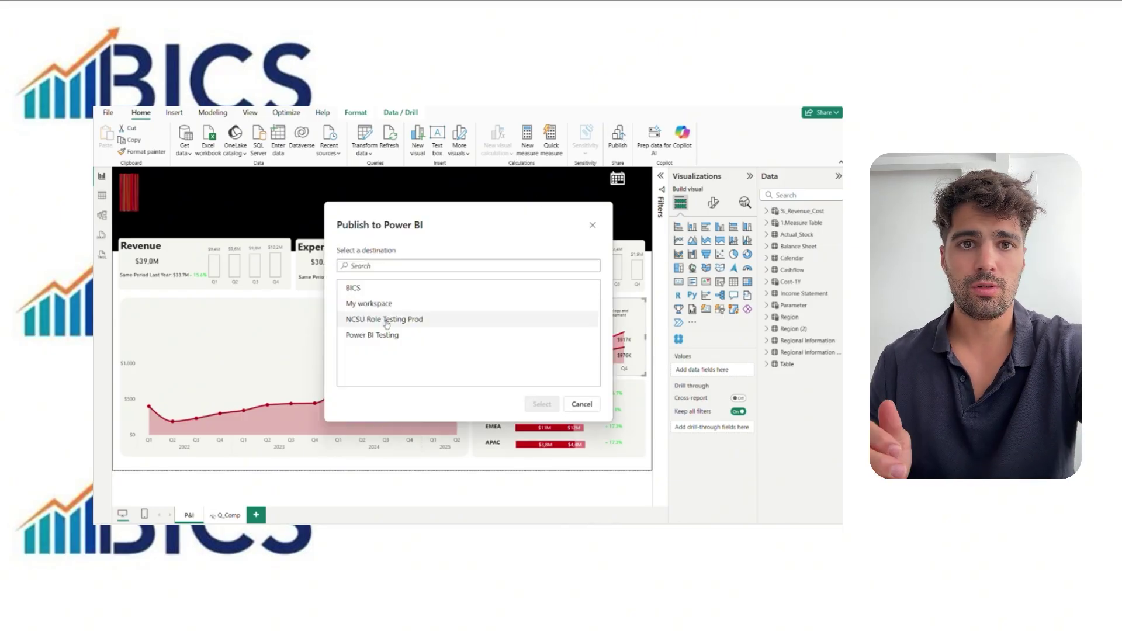
{"action": "left_click", "coordinate": [579, 404]}
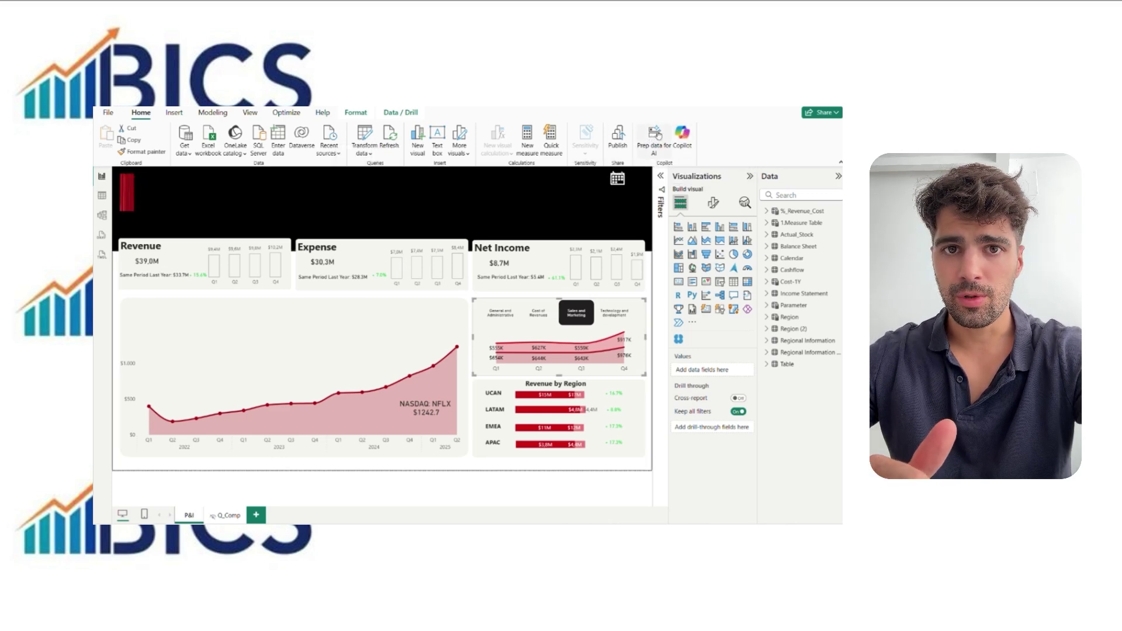
{"action": "left_click", "coordinate": [656, 141]}
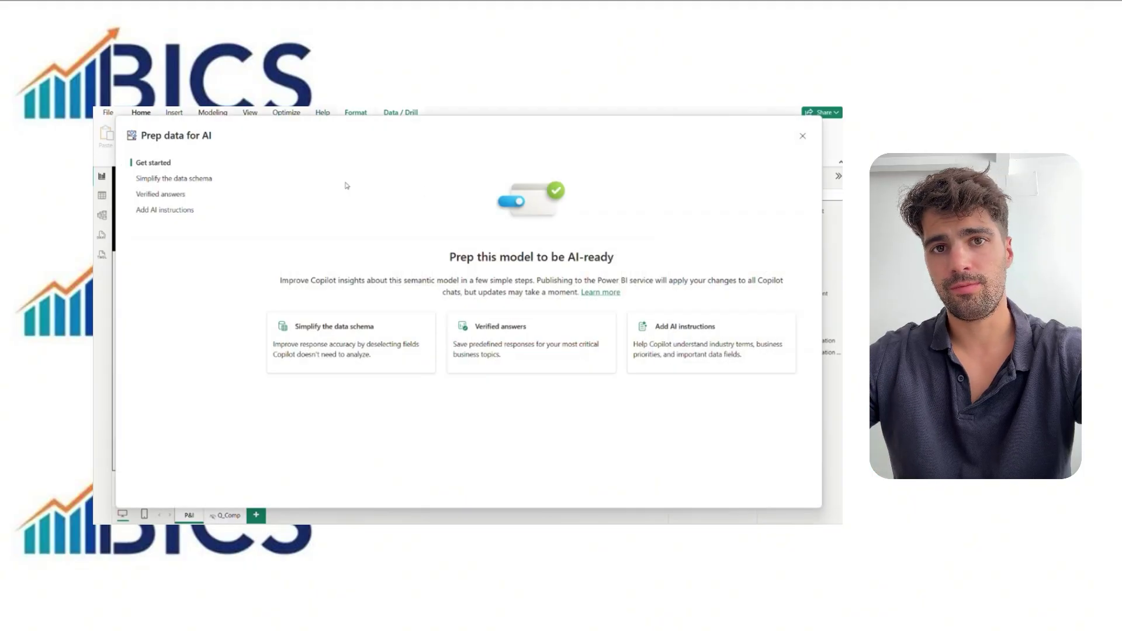
Step: Exclude the Calendar table and two Balance Sheet fields, including Accrued expenses, from Copilot's schema
{"action": "left_click", "coordinate": [170, 179]}
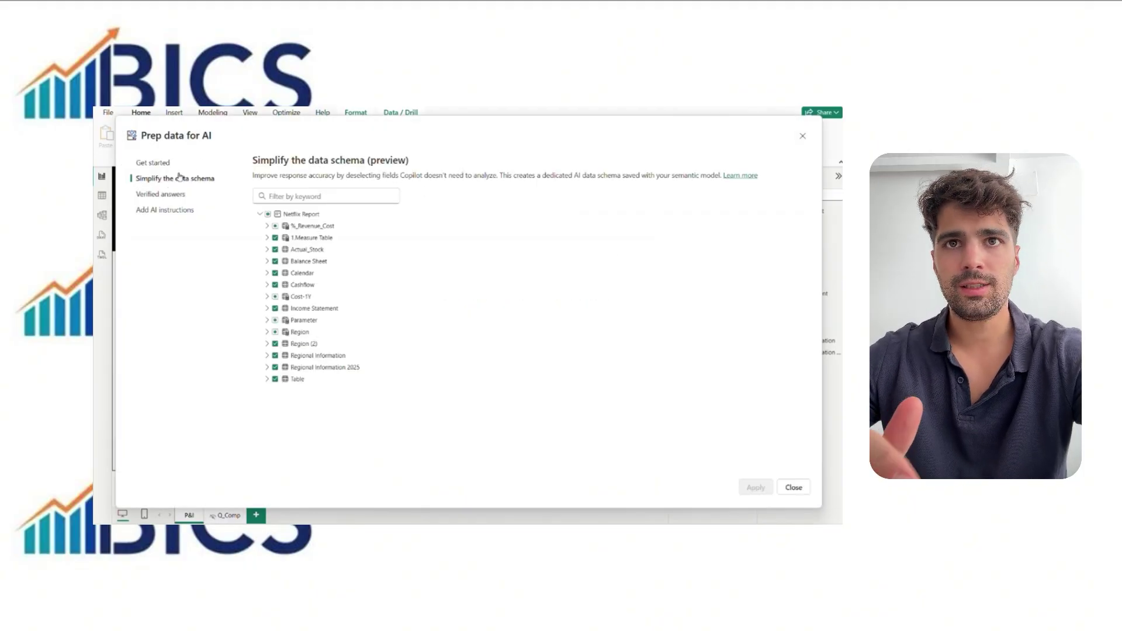
{"action": "left_click", "coordinate": [267, 273]}
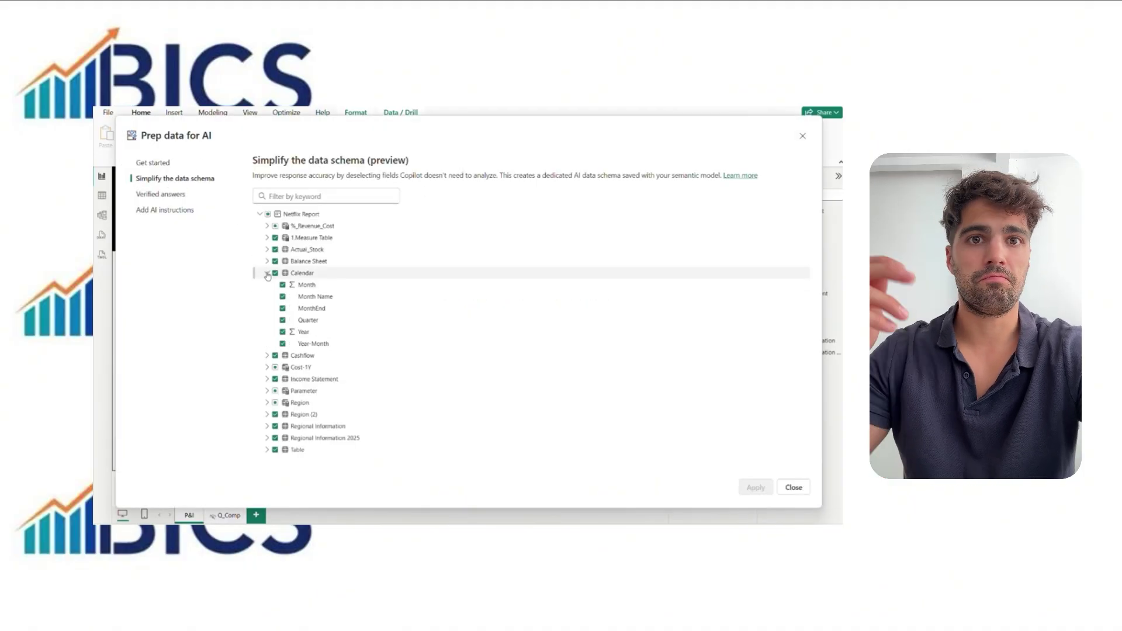
{"action": "left_click", "coordinate": [274, 273]}
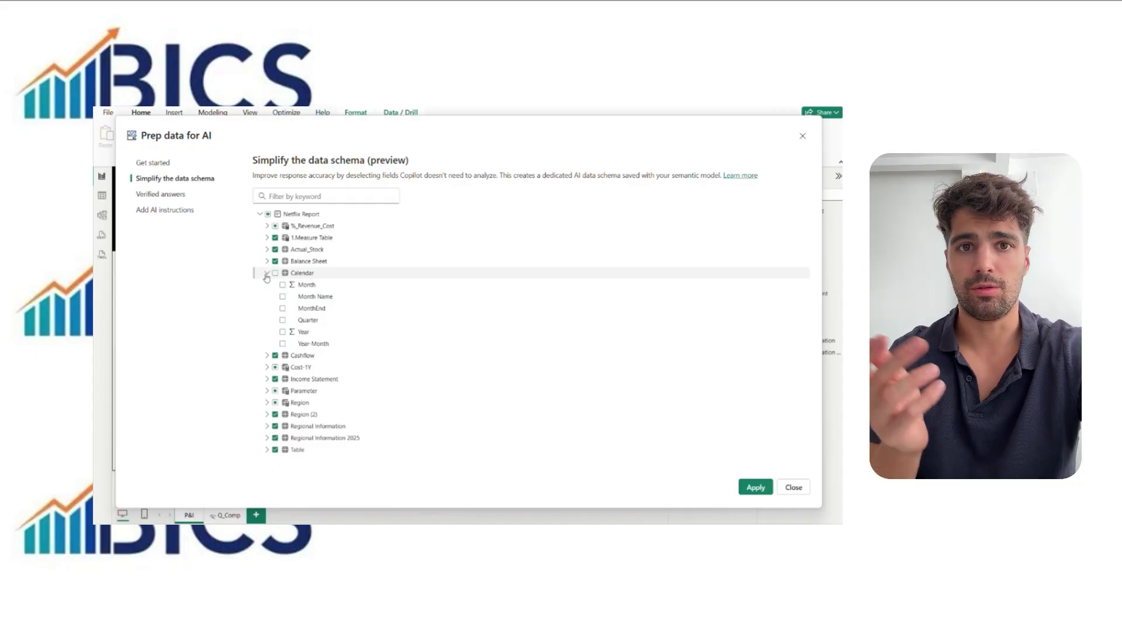
{"action": "left_click", "coordinate": [267, 261]}
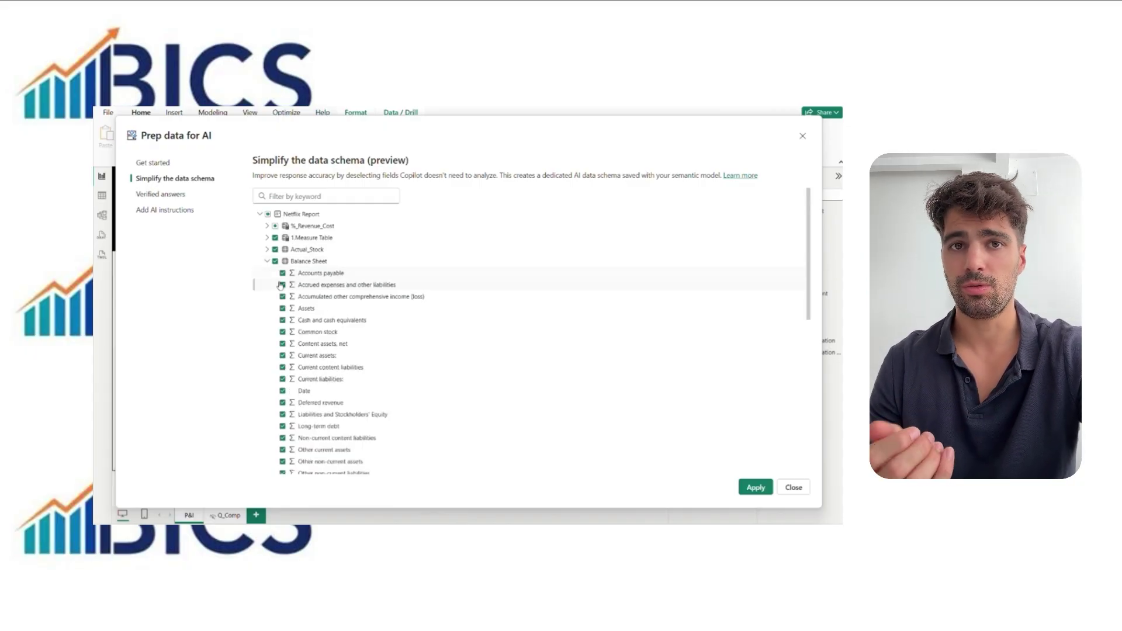
{"action": "left_click", "coordinate": [283, 286]}
{"action": "left_click", "coordinate": [282, 297]}
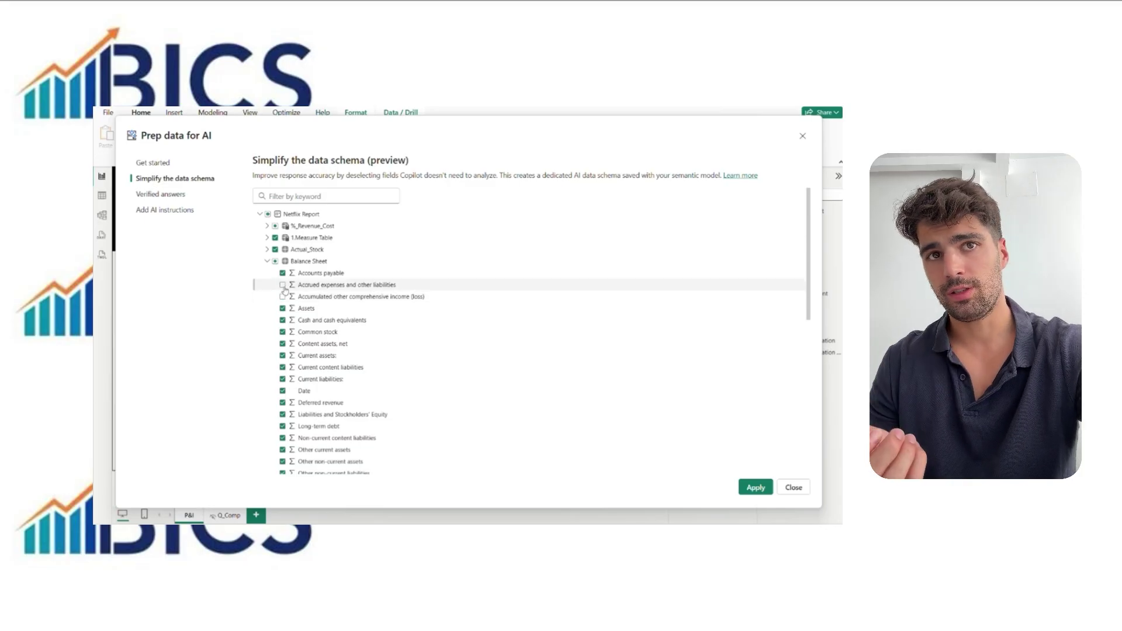
Step: Discard the unapplied schema changes and close the Prep data for AI window
{"action": "left_click", "coordinate": [173, 194]}
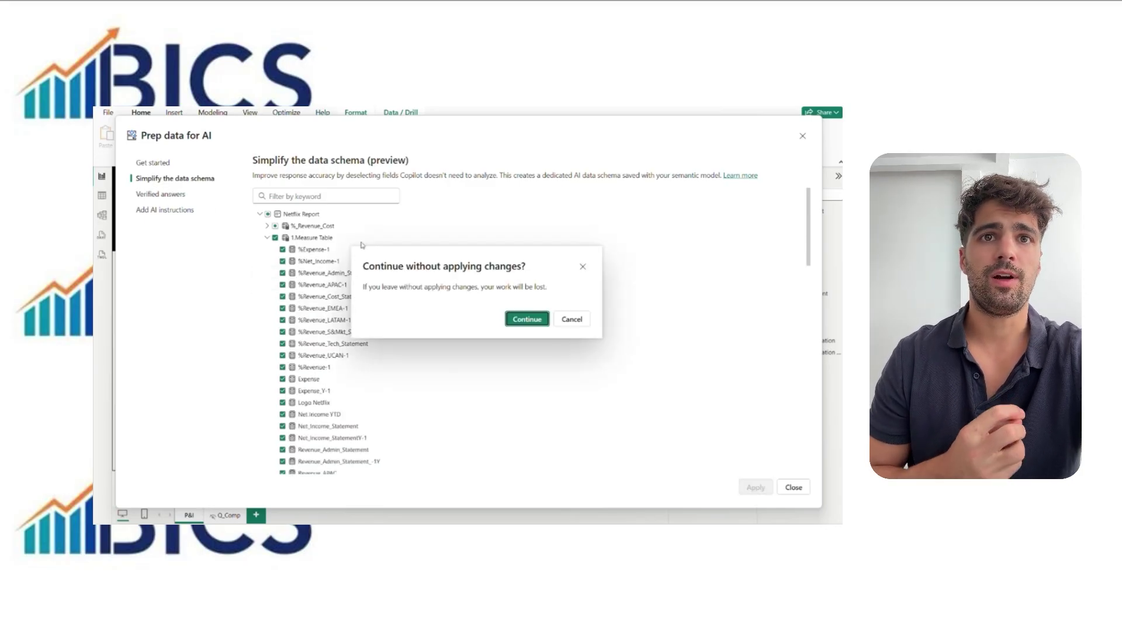
{"action": "left_click", "coordinate": [527, 320]}
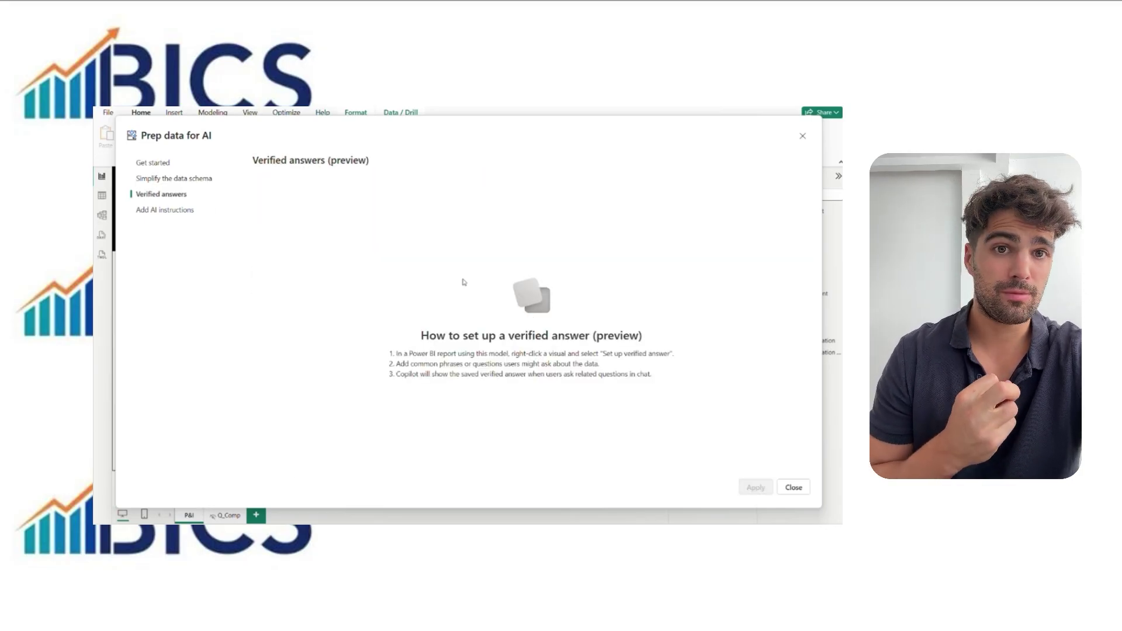
{"action": "left_click", "coordinate": [794, 488]}
Step: Set up a verified answer on the quarterly Expense chart with three suggested question phrases
{"action": "left_click", "coordinate": [418, 250]}
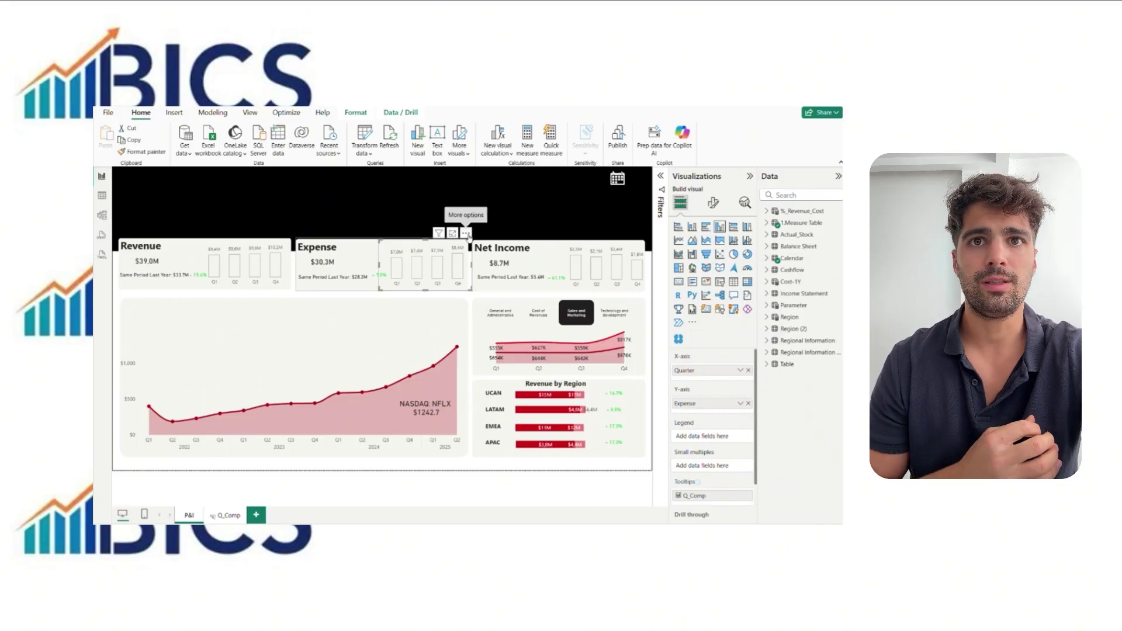
{"action": "left_click", "coordinate": [466, 233]}
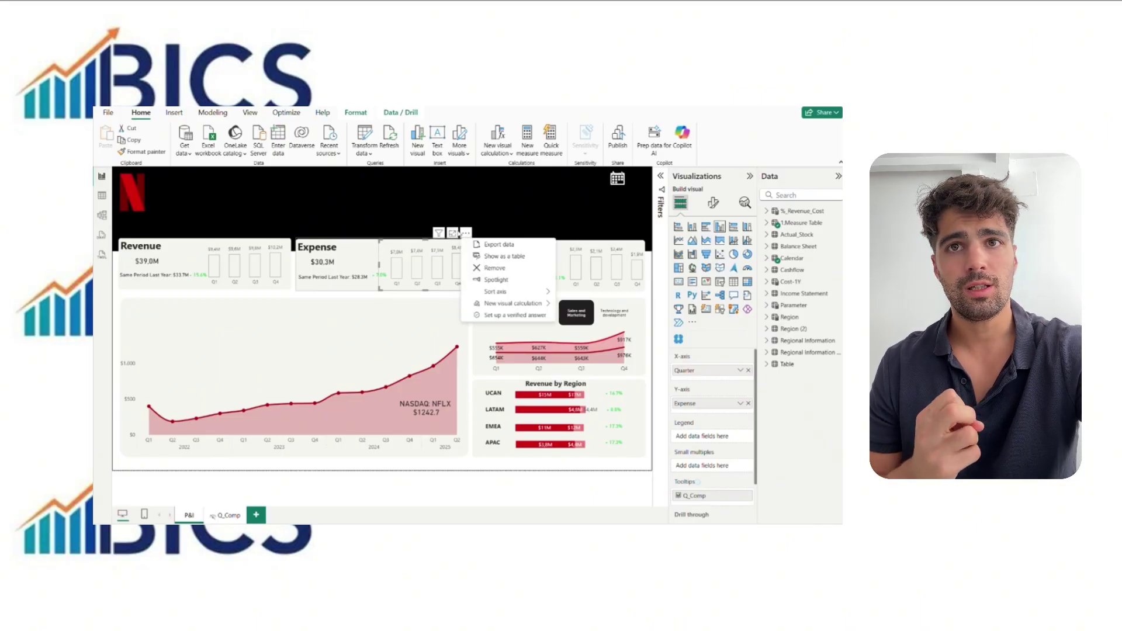
{"action": "left_click", "coordinate": [492, 319]}
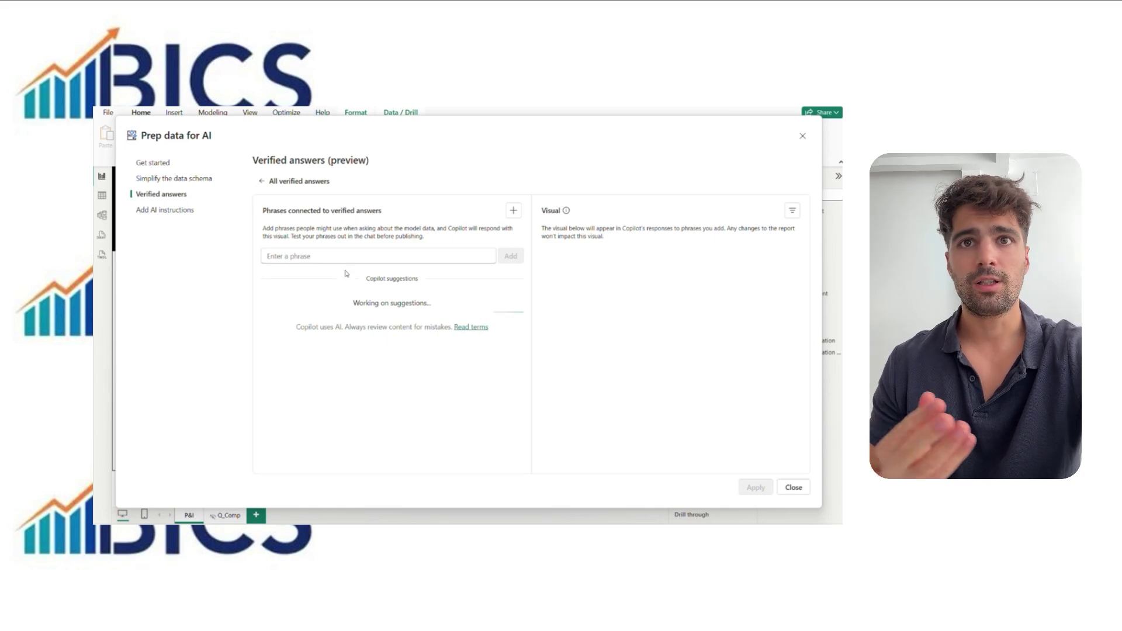
{"action": "left_click", "coordinate": [339, 303]}
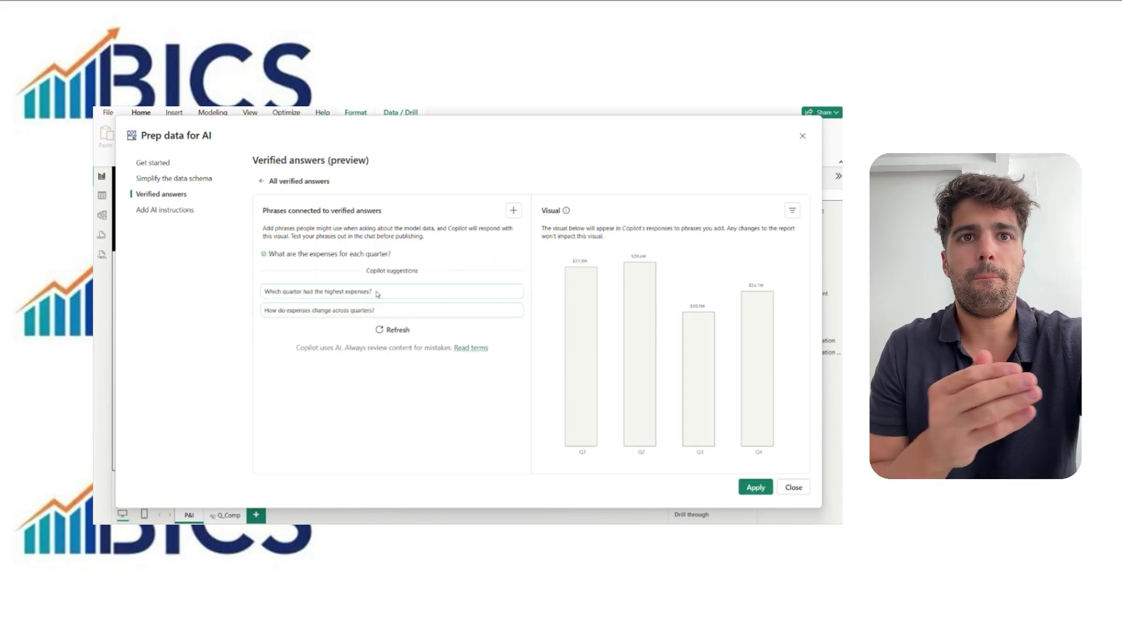
{"action": "left_click", "coordinate": [458, 292]}
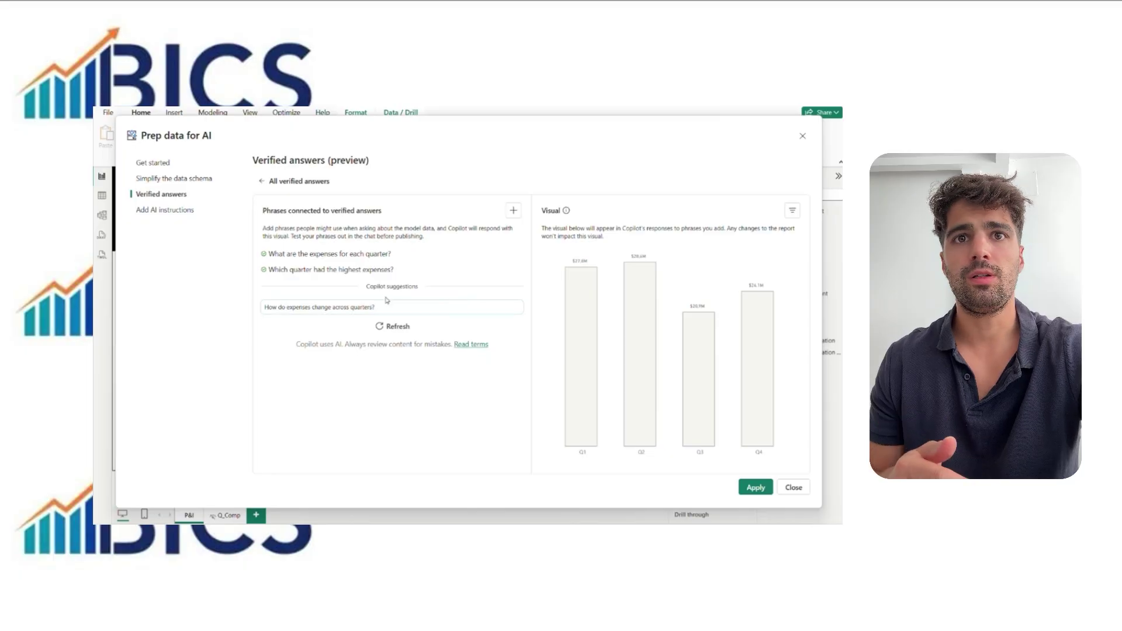
{"action": "left_click", "coordinate": [399, 308]}
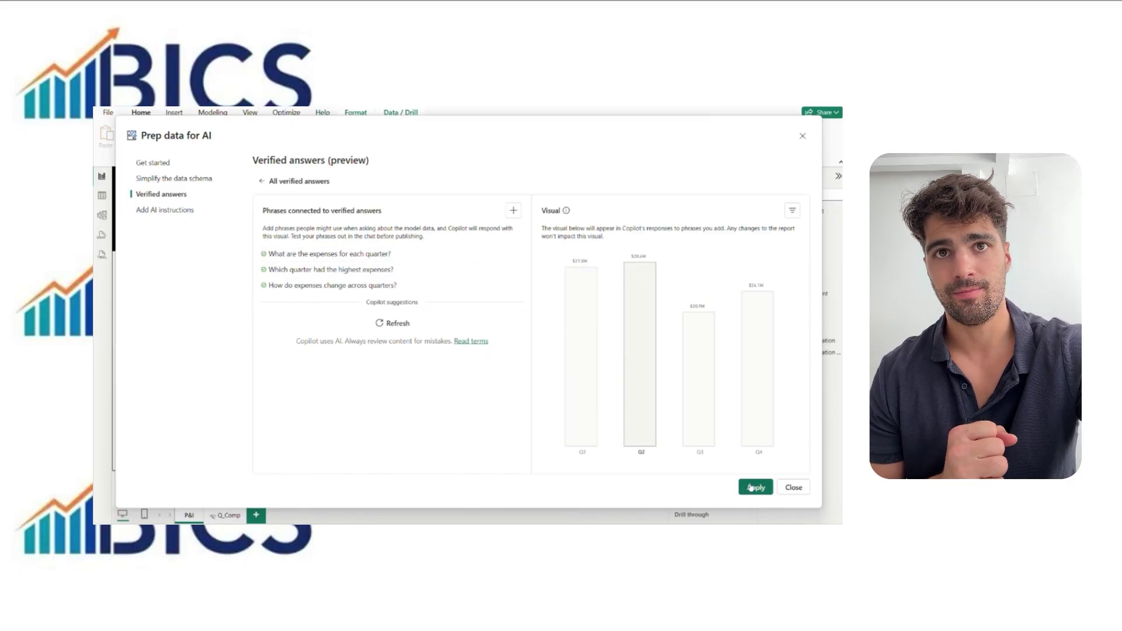
{"action": "left_click", "coordinate": [146, 211]}
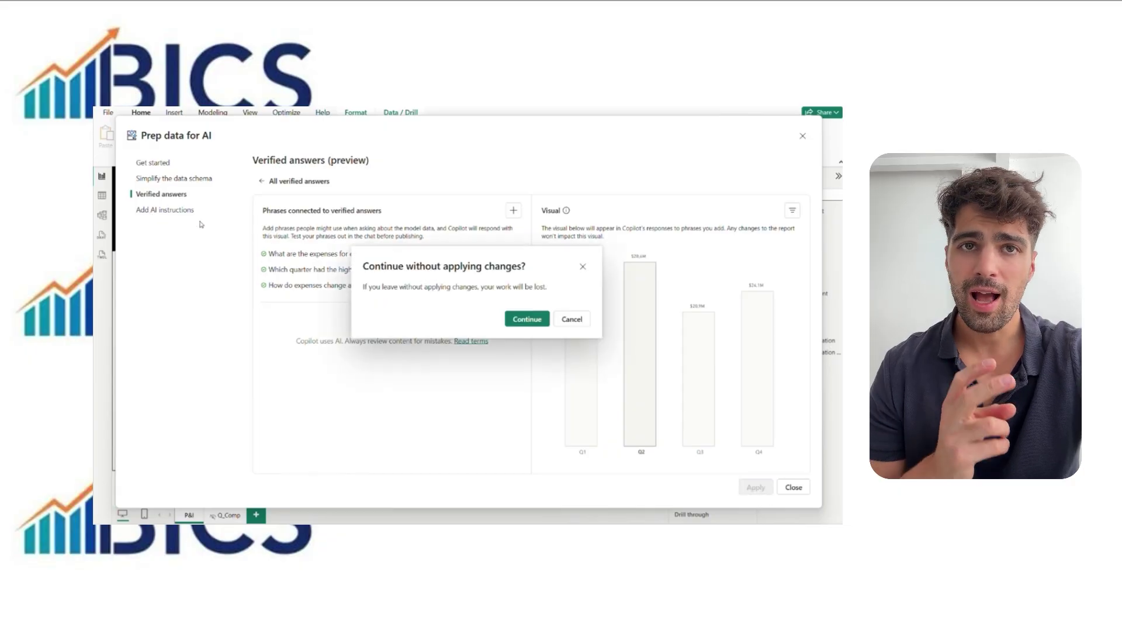
Step: Discard the unapplied verified answer and close Prep data for AI without adding instructions
{"action": "left_click", "coordinate": [540, 325]}
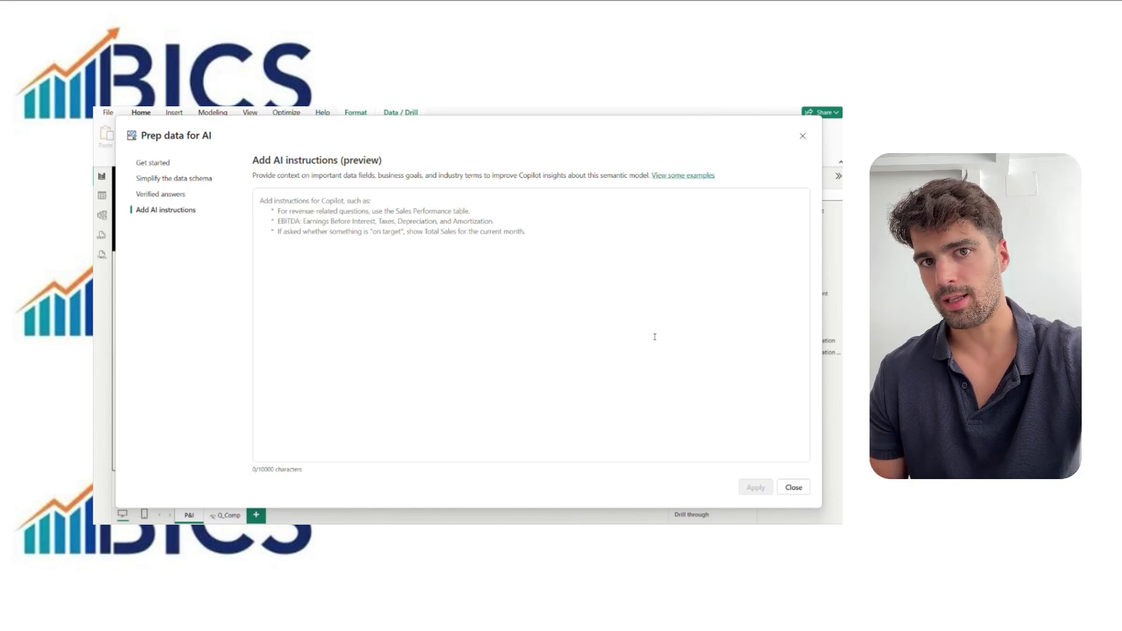
{"action": "left_click", "coordinate": [793, 488]}
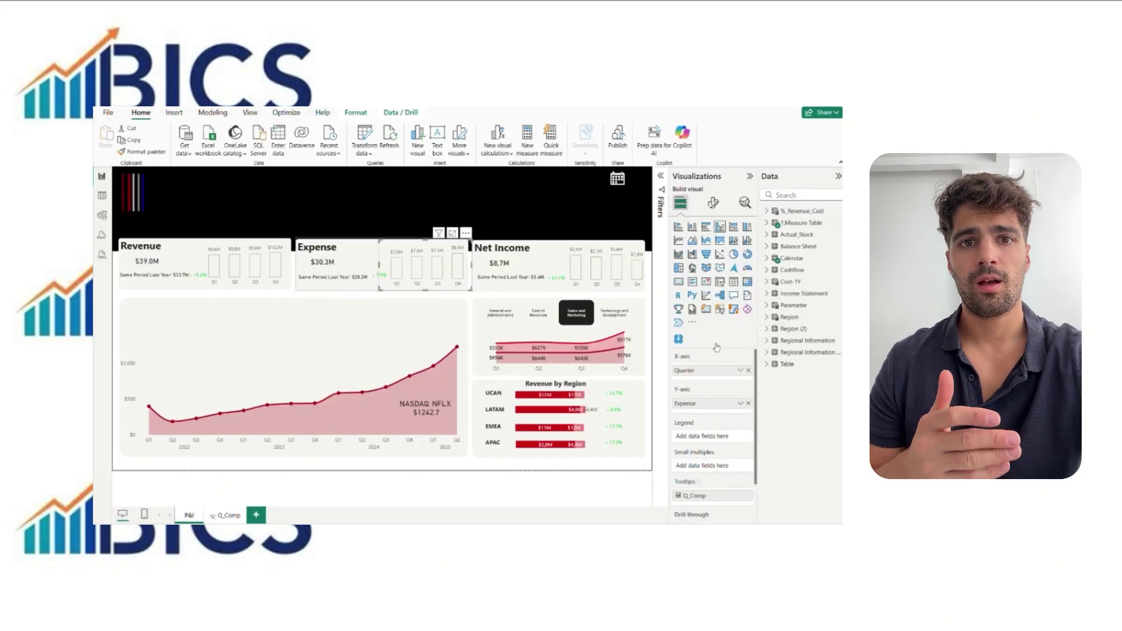
Step: In Model view, have Copilot write a description for the Expense_Y-1 measure and keep it
{"action": "left_click", "coordinate": [268, 463]}
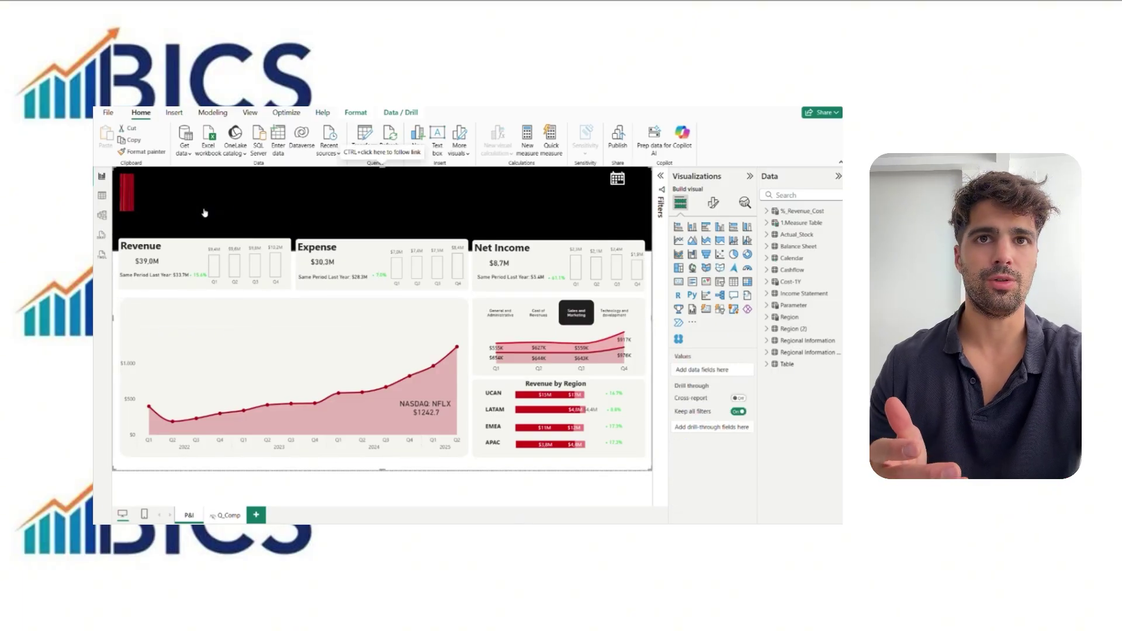
{"action": "left_click", "coordinate": [102, 215]}
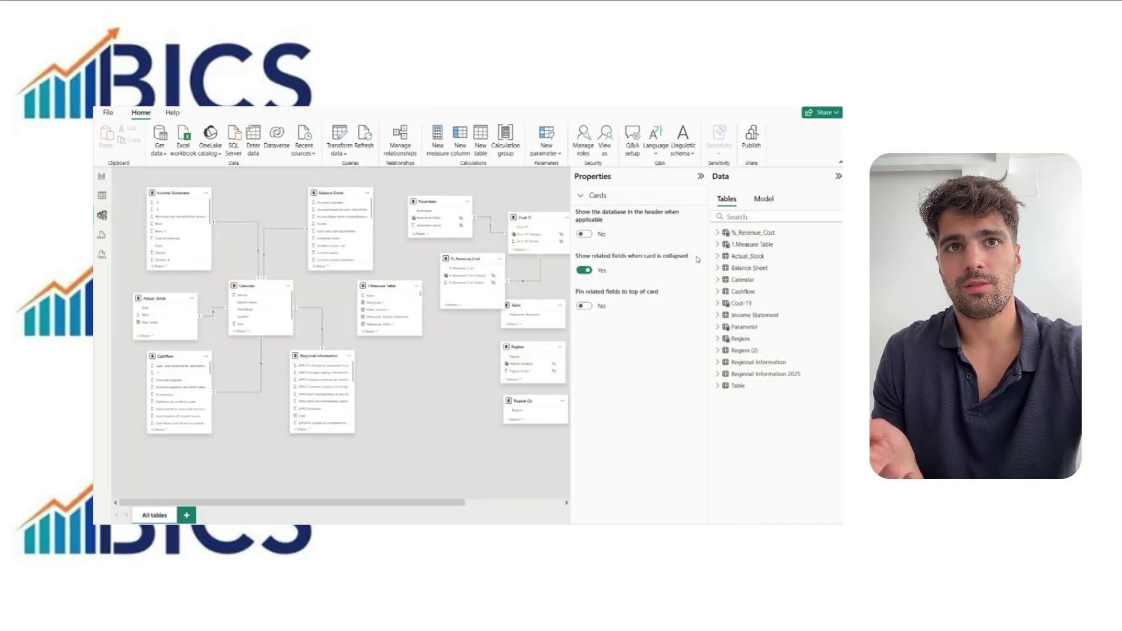
{"action": "left_click", "coordinate": [717, 245]}
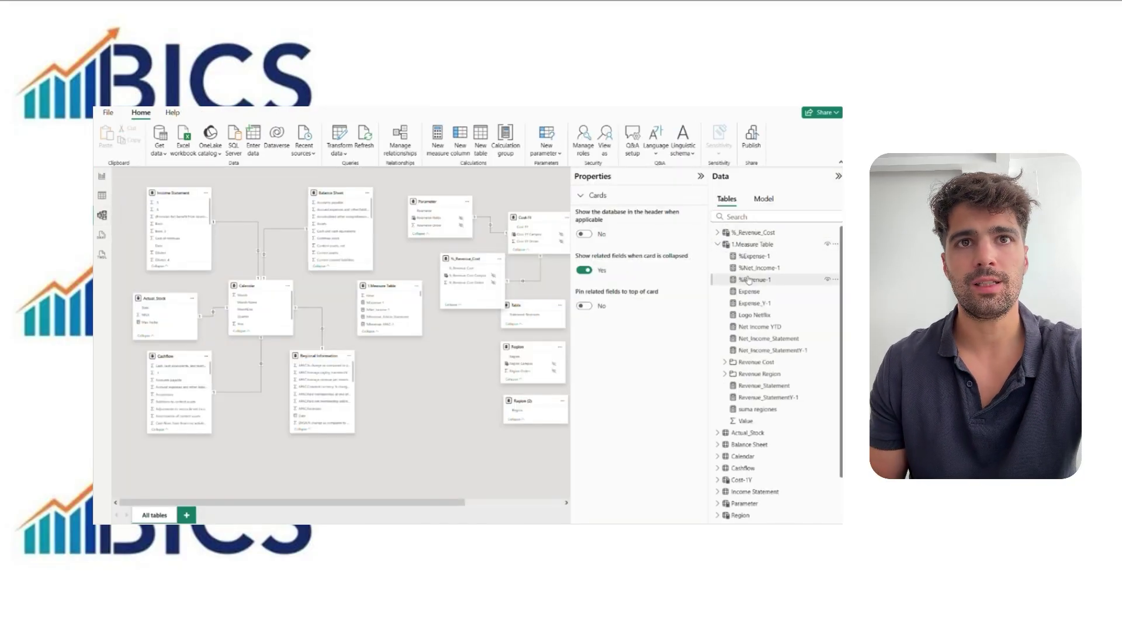
{"action": "left_click", "coordinate": [756, 292]}
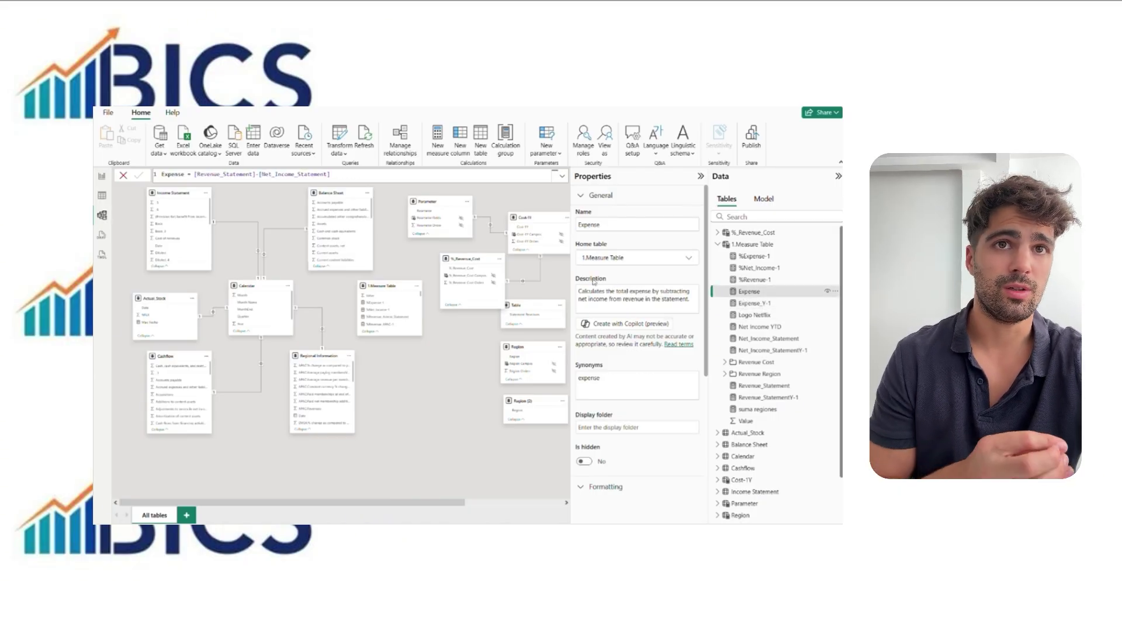
{"action": "left_click", "coordinate": [761, 306]}
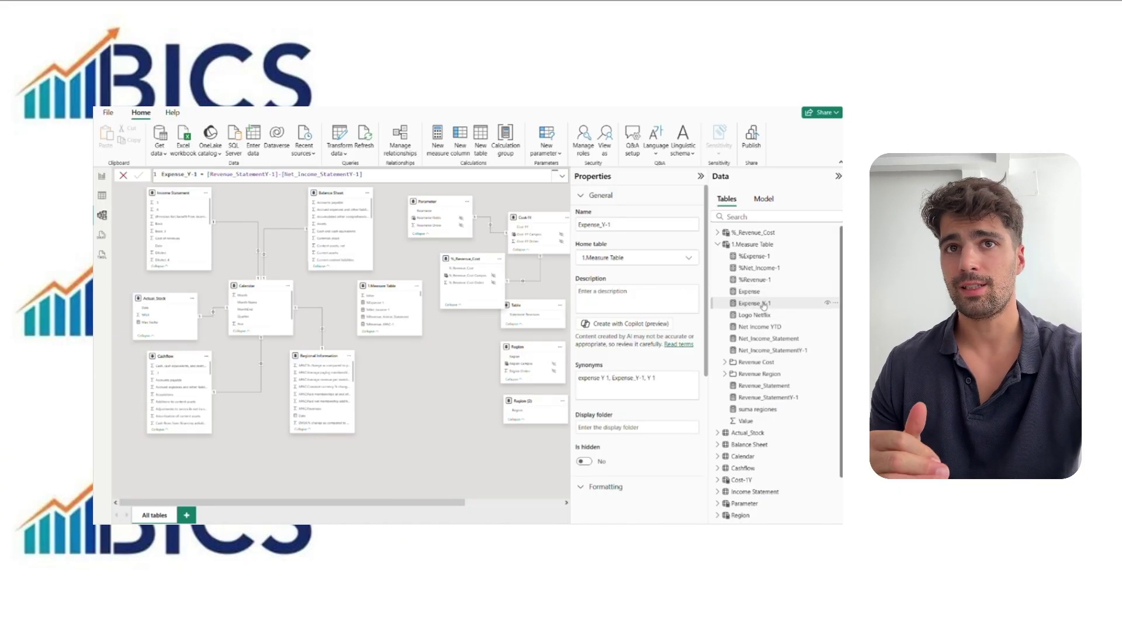
{"action": "left_click", "coordinate": [613, 325]}
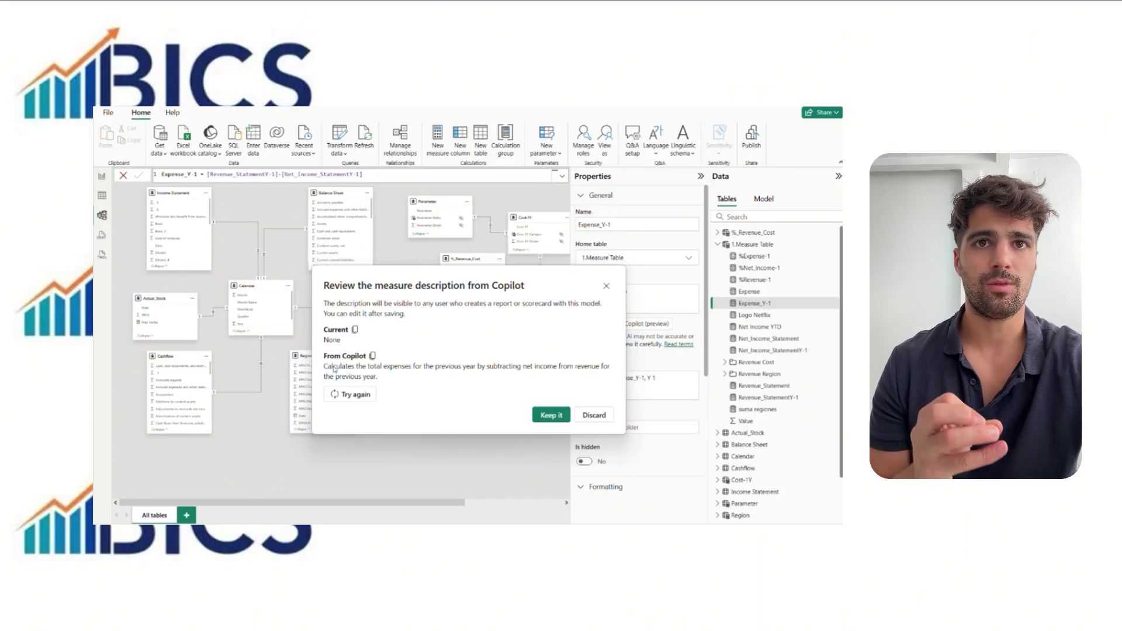
{"action": "left_click", "coordinate": [560, 417]}
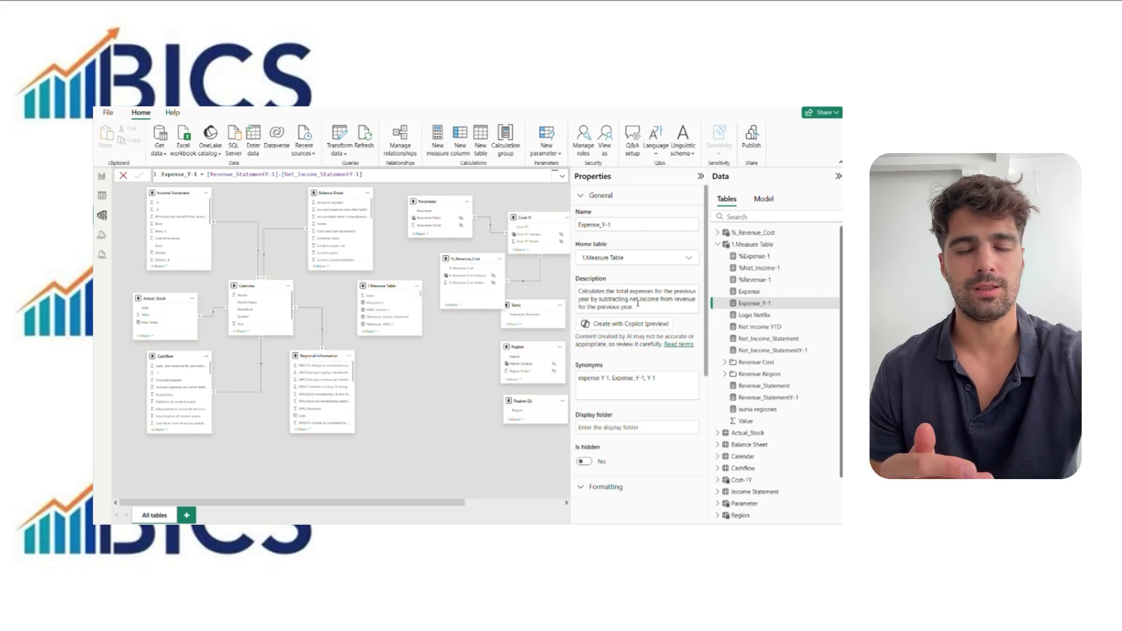
{"action": "left_click", "coordinate": [102, 235]}
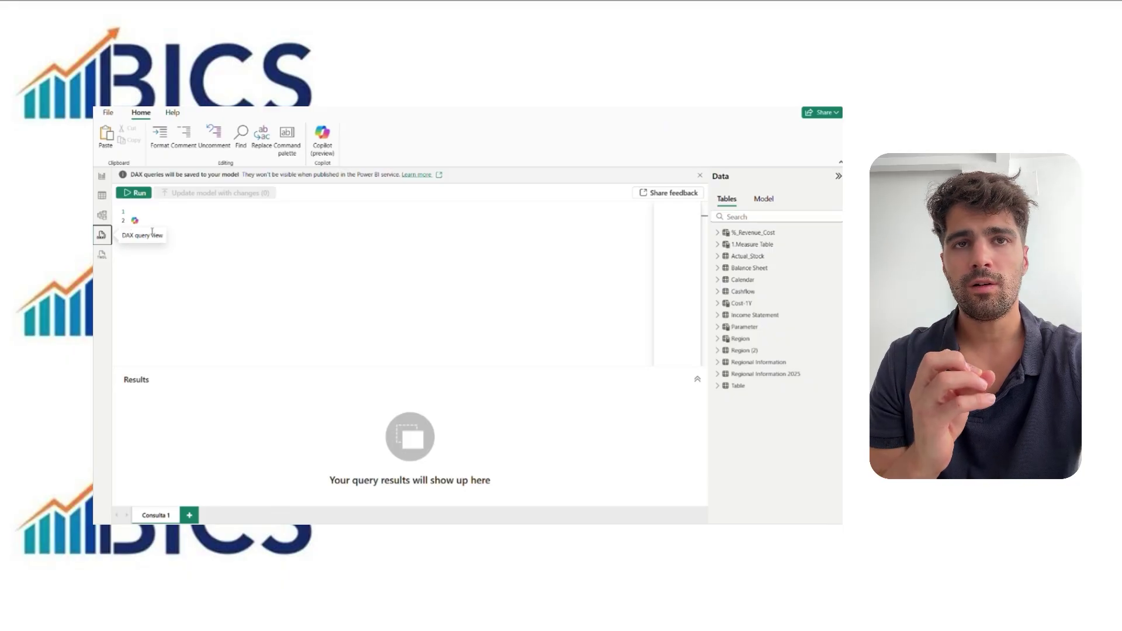
Step: Ask Copilot in the DAX editor to create a Net Income Year to Date measure
{"action": "left_click", "coordinate": [151, 208]}
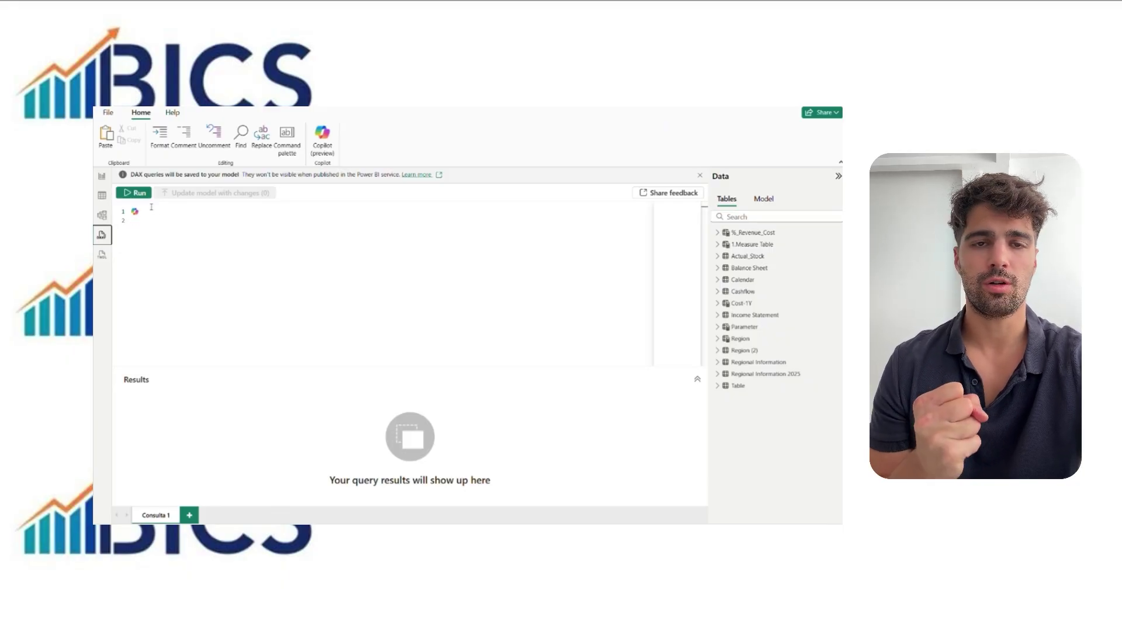
{"action": "left_click", "coordinate": [325, 135]}
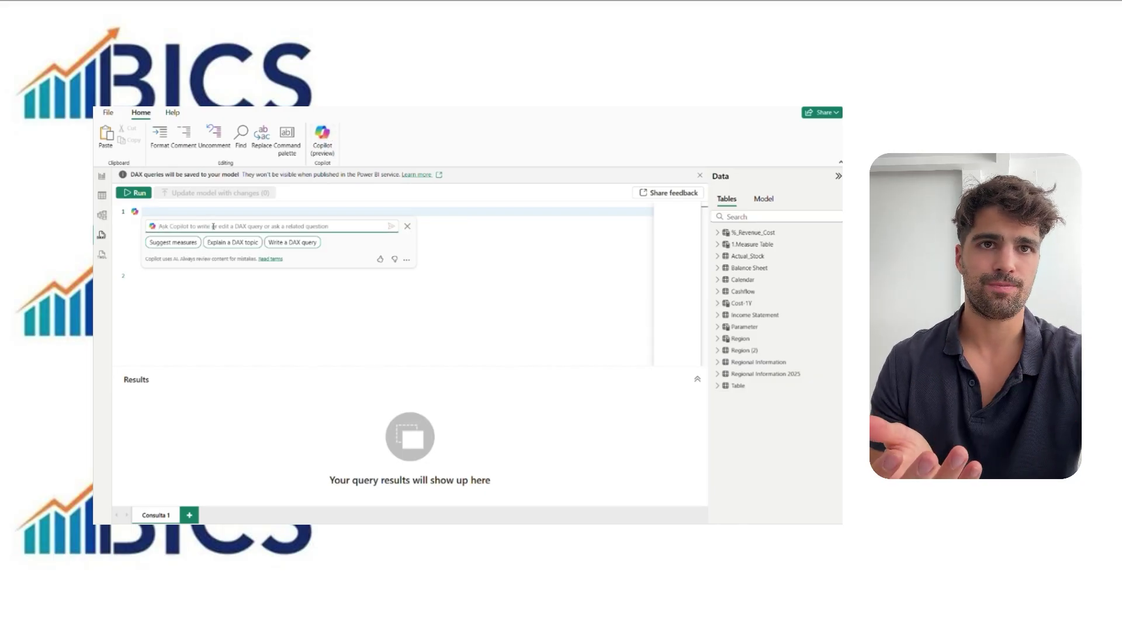
{"action": "type", "text": "a measure of Net Income Year to Date"}
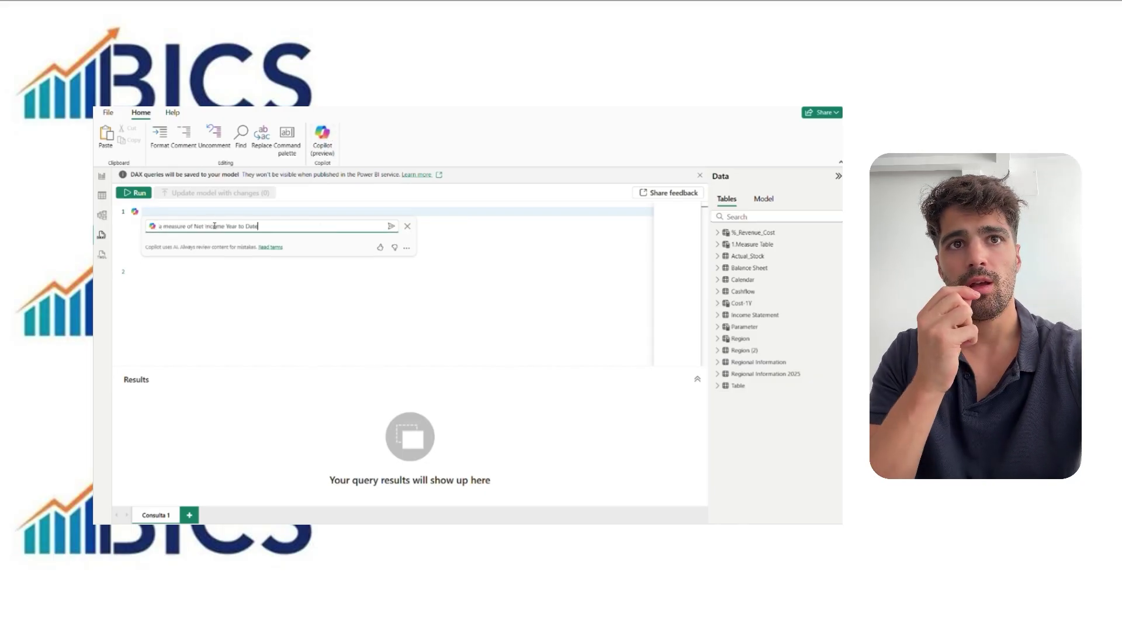
{"action": "double_click", "coordinate": [162, 226]}
{"action": "type", "text": "create"}
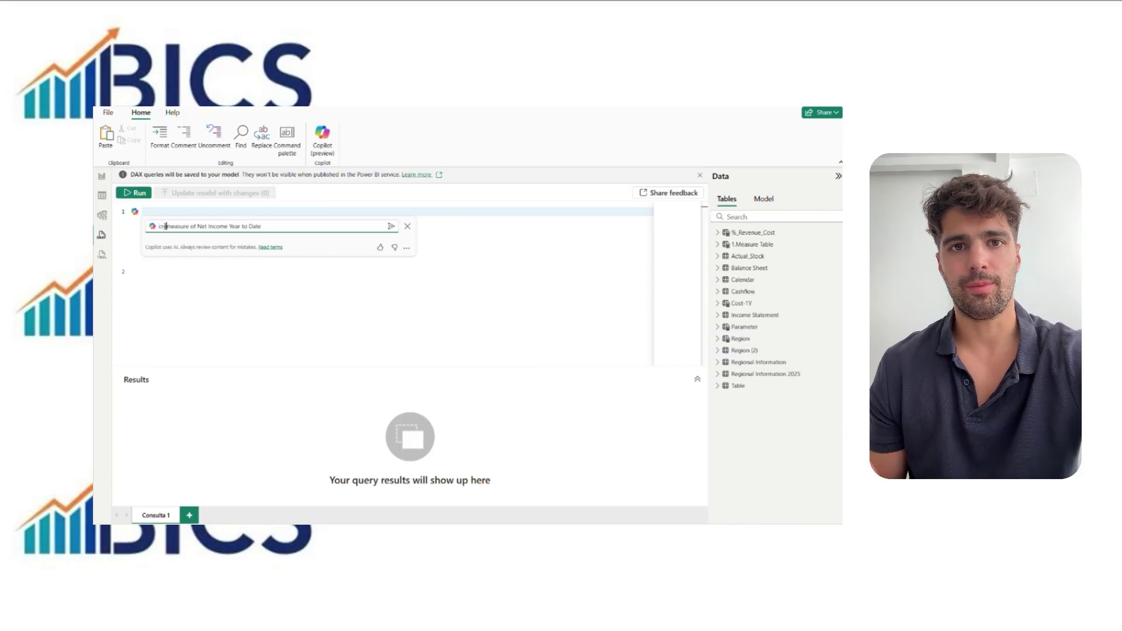
{"action": "key", "text": "Return"}
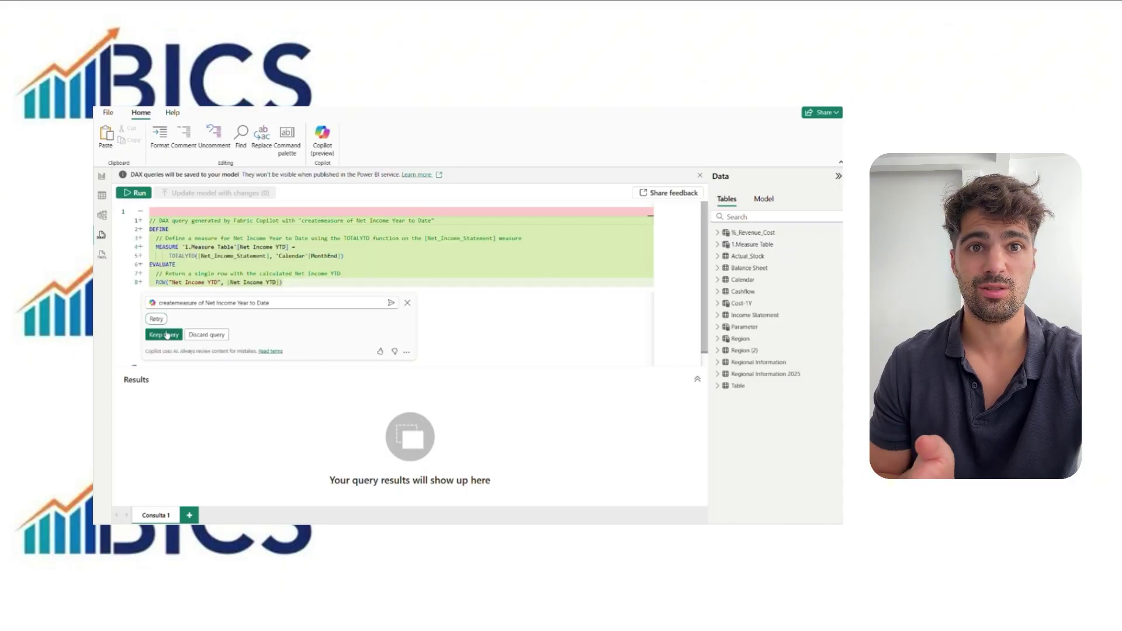
Step: Keep the generated TOTALYTD measure, update the model with it, and clear the editor
{"action": "left_click", "coordinate": [163, 335]}
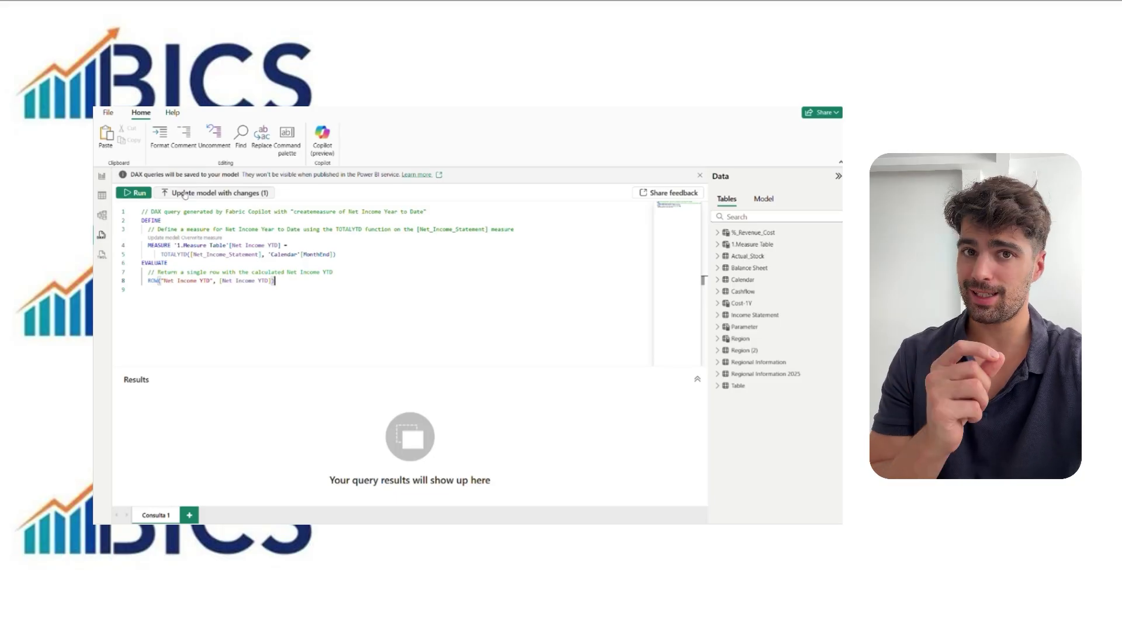
{"action": "left_click", "coordinate": [185, 195]}
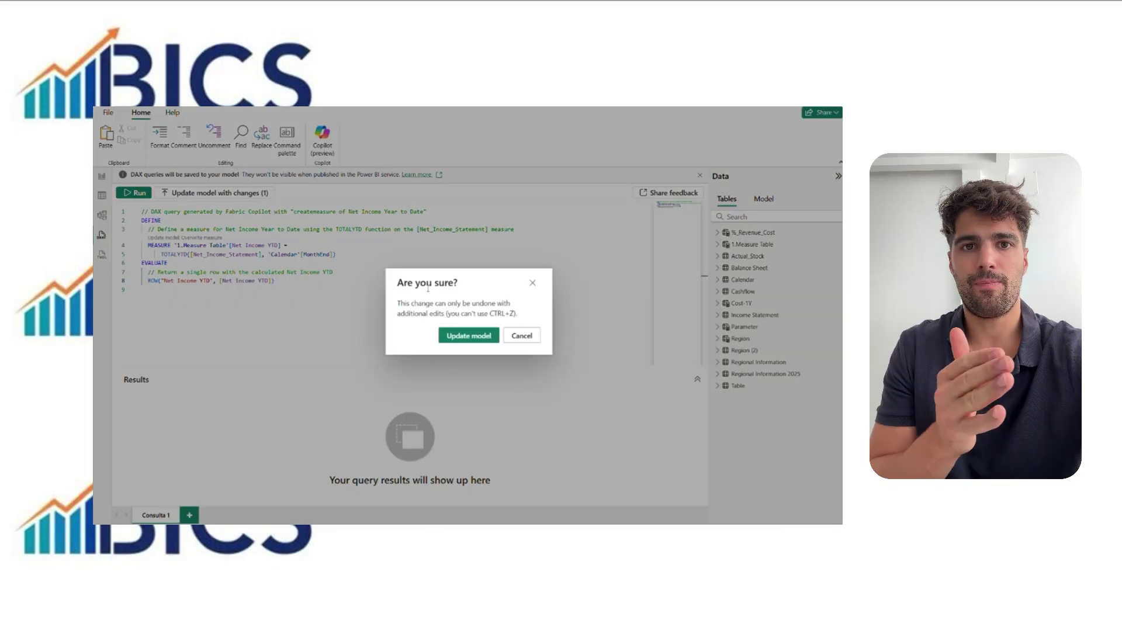
{"action": "left_click", "coordinate": [472, 342]}
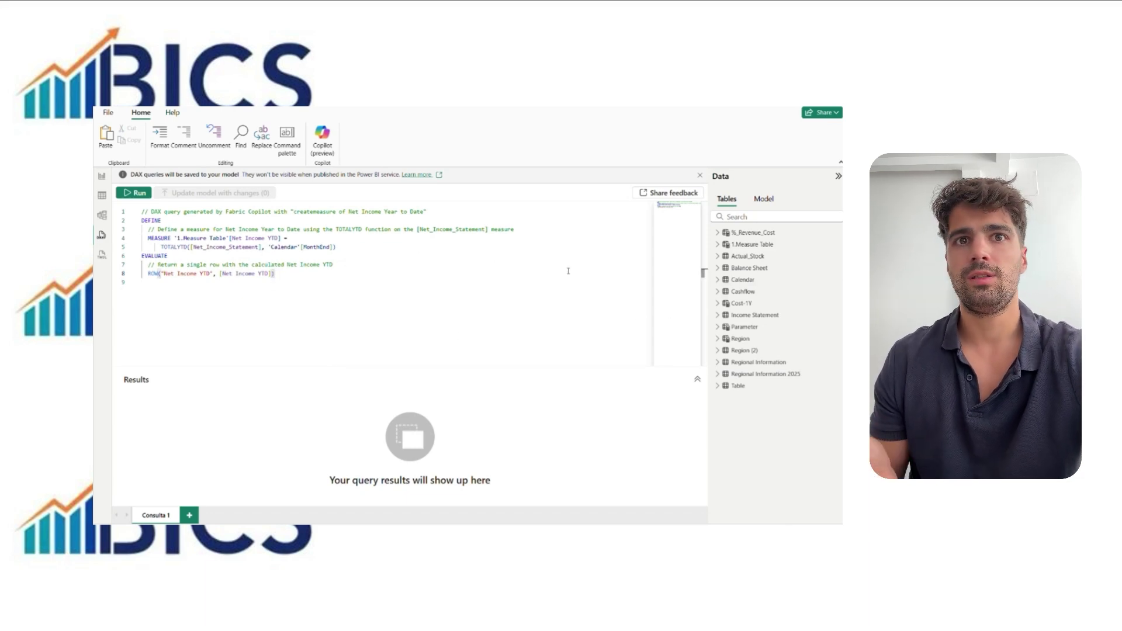
{"action": "type", "text": "Net Income Y"}
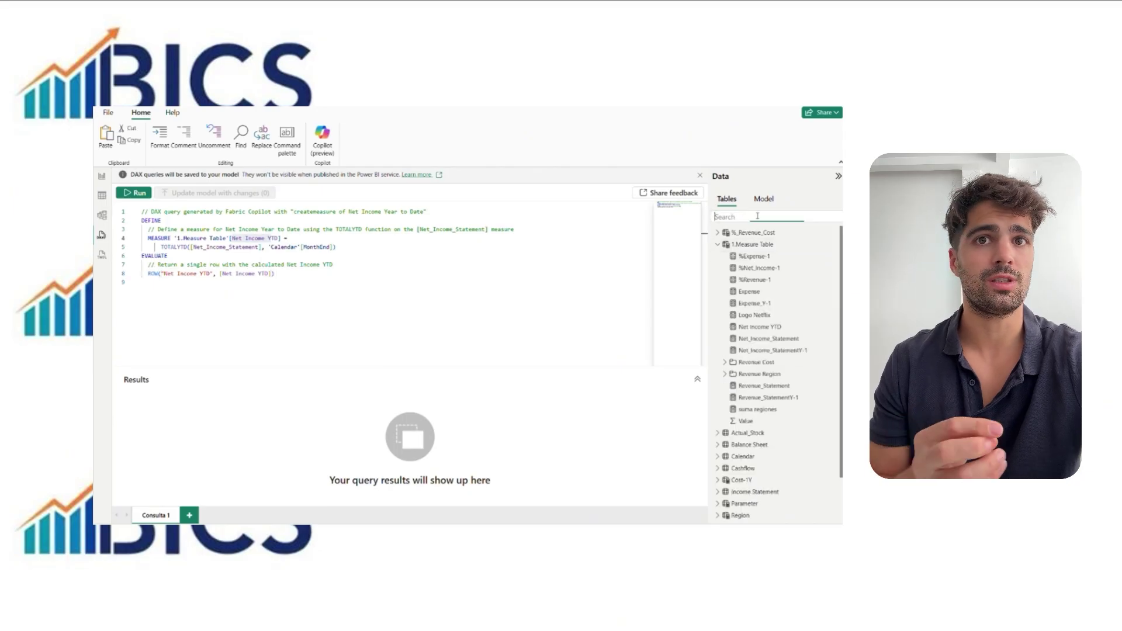
{"action": "left_click", "coordinate": [834, 217]}
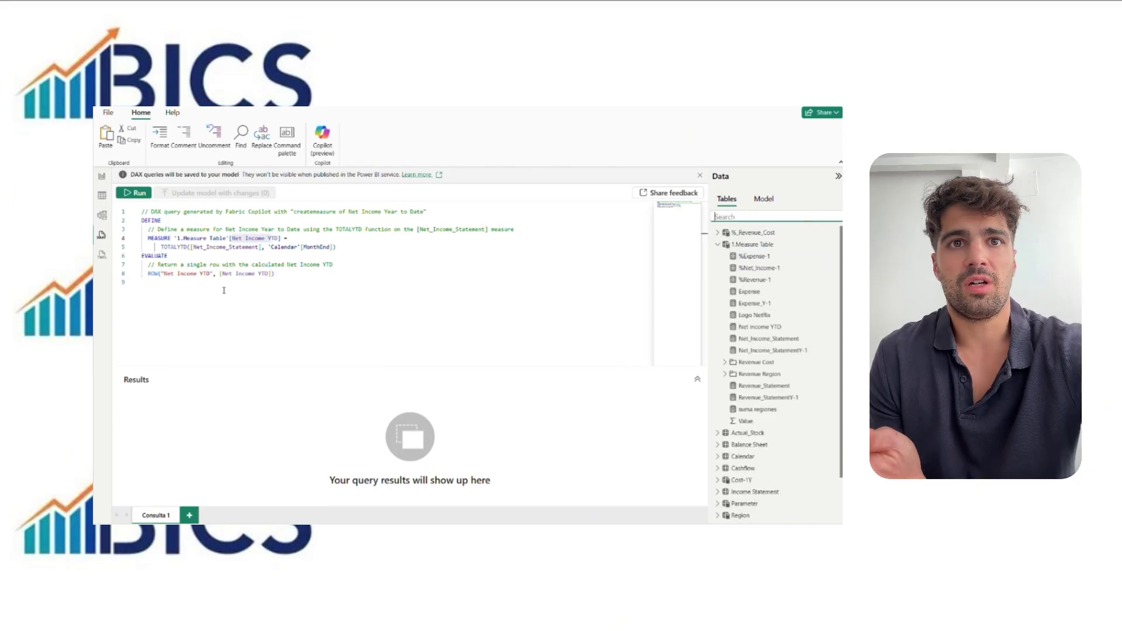
{"action": "key", "text": "ctrl+a"}
{"action": "key", "text": "Delete"}
Step: Ask inline Copilot for a calculated column with the year of the Income Statement date
{"action": "key", "text": "ctrl+i"}
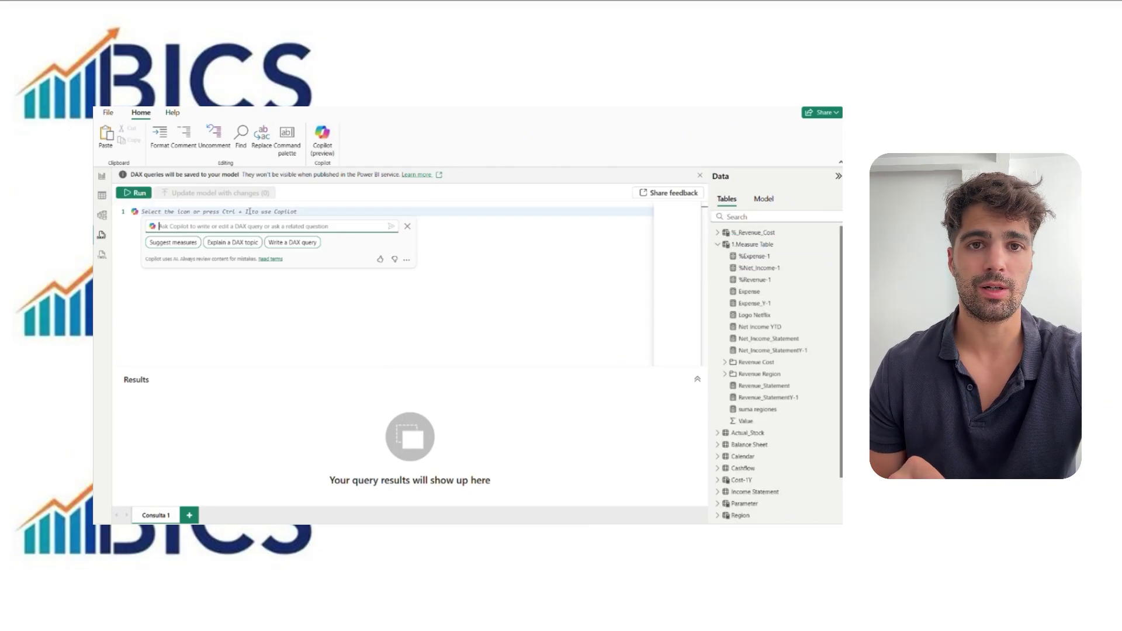
{"action": "type", "text": "Cre"}
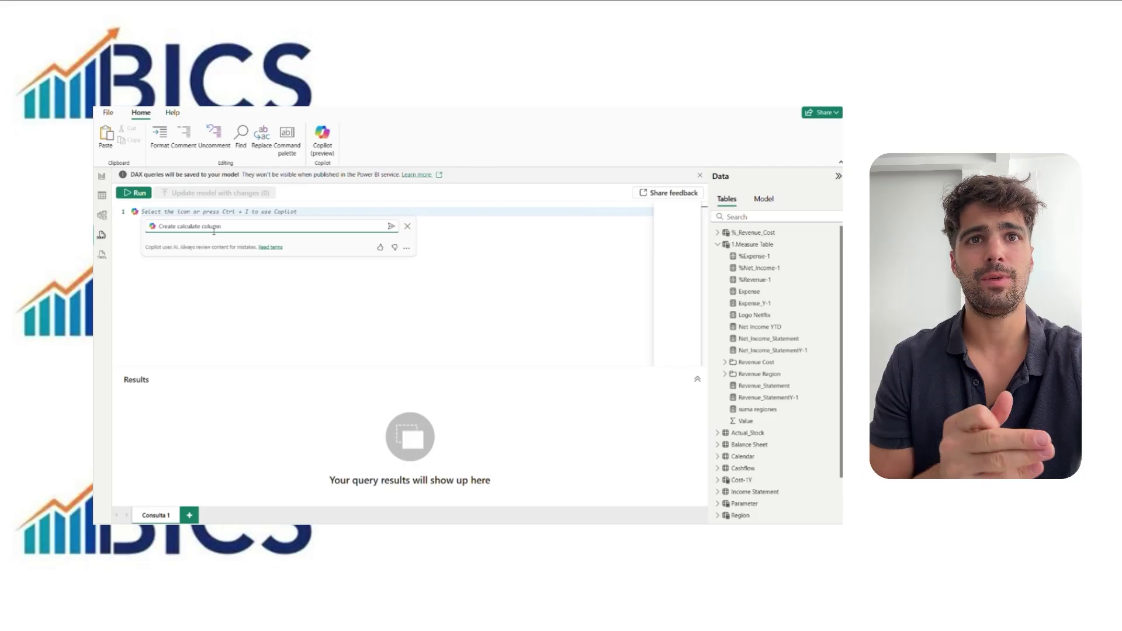
{"action": "type", "text": "ate calculate column"}
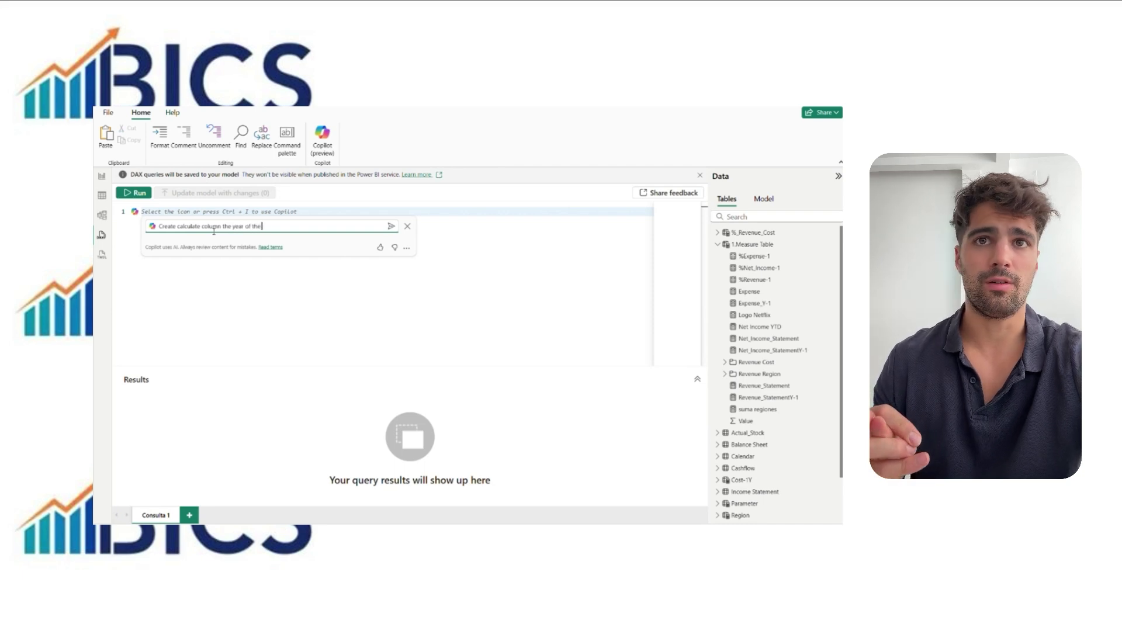
{"action": "type", "text": "f income statement"}
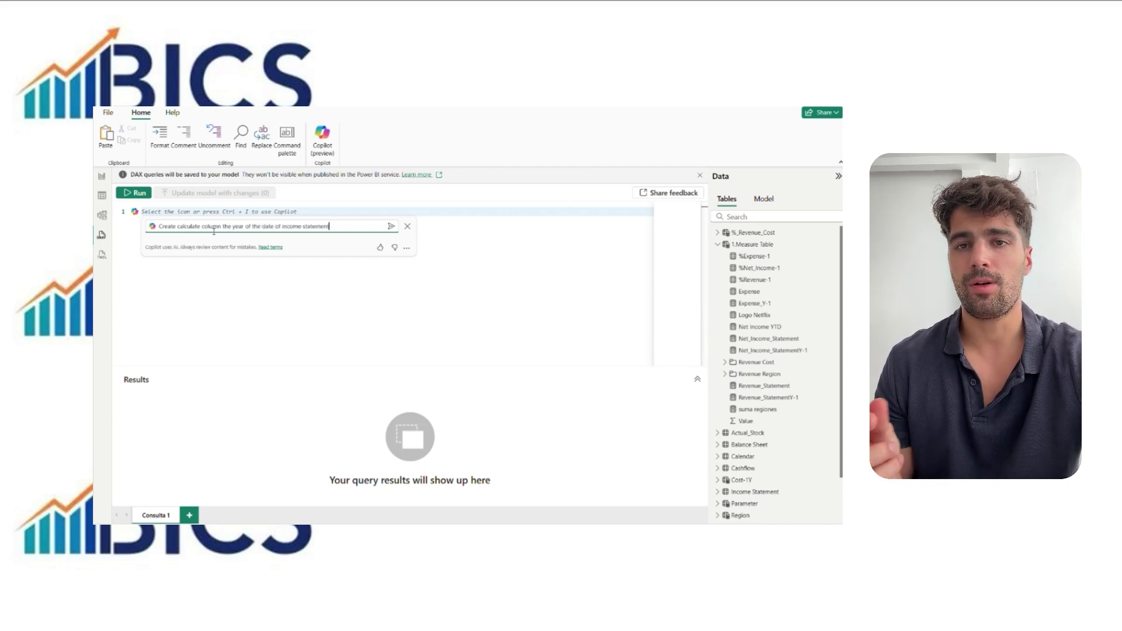
{"action": "key", "text": "Return"}
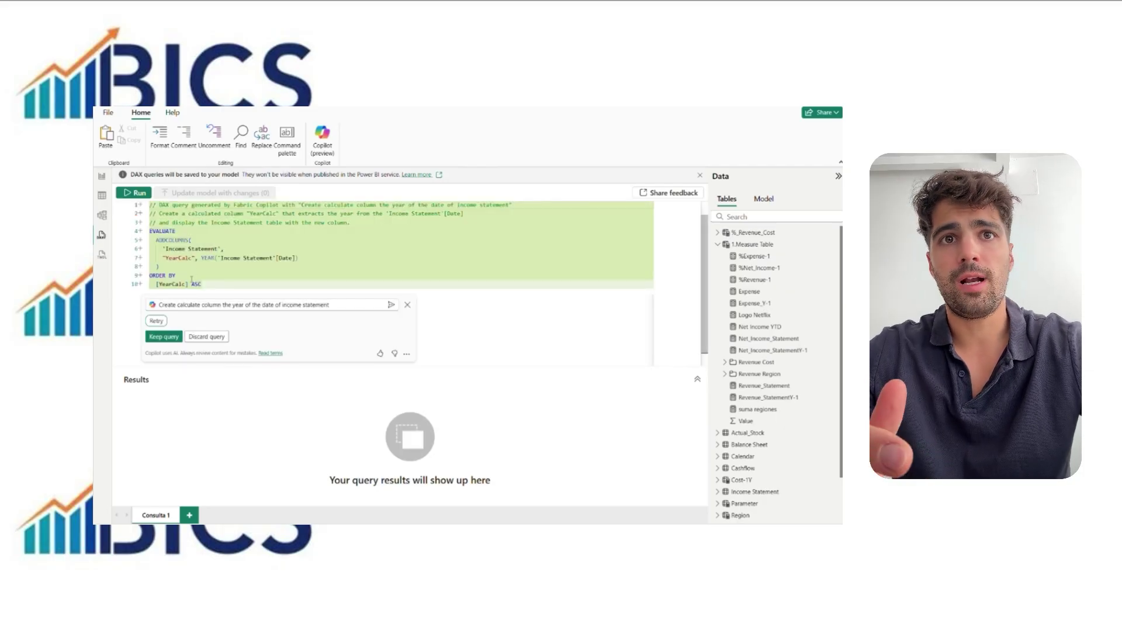
{"action": "left_click_drag", "start_coordinate": [200, 257], "coordinate": [286, 259]}
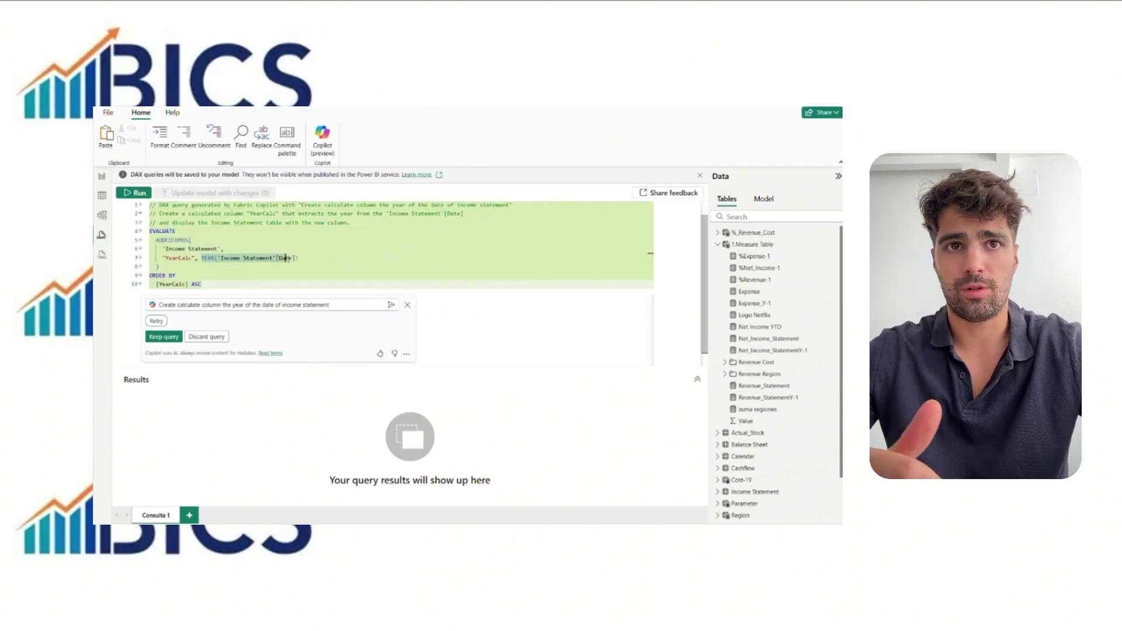
{"action": "left_click", "coordinate": [102, 195]}
Step: Add a year2 column = YEAR('Income Statement'[Date]) to the Income Statement table
{"action": "left_click", "coordinate": [770, 296]}
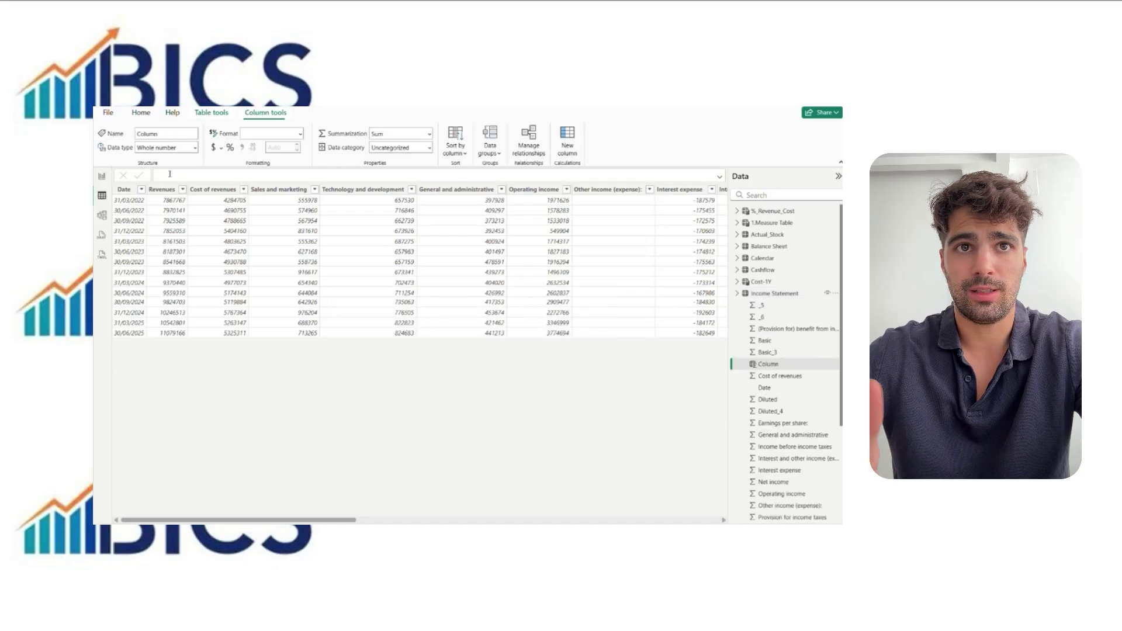
{"action": "type", "text": "year"}
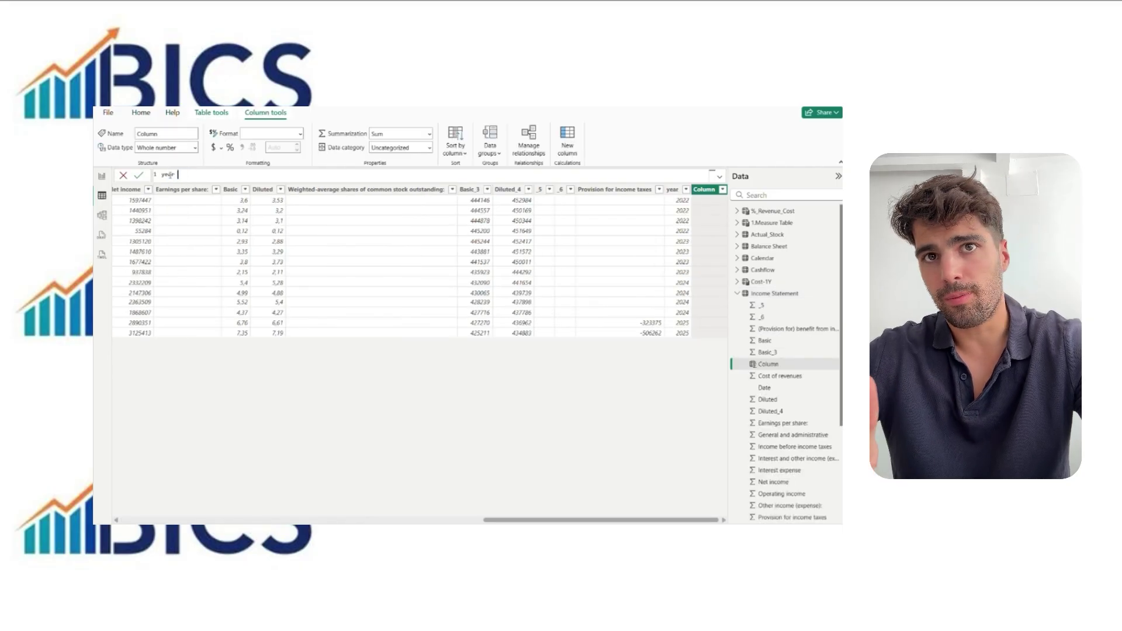
{"action": "type", "text": " = YEAR('Income Statement'[Date]"}
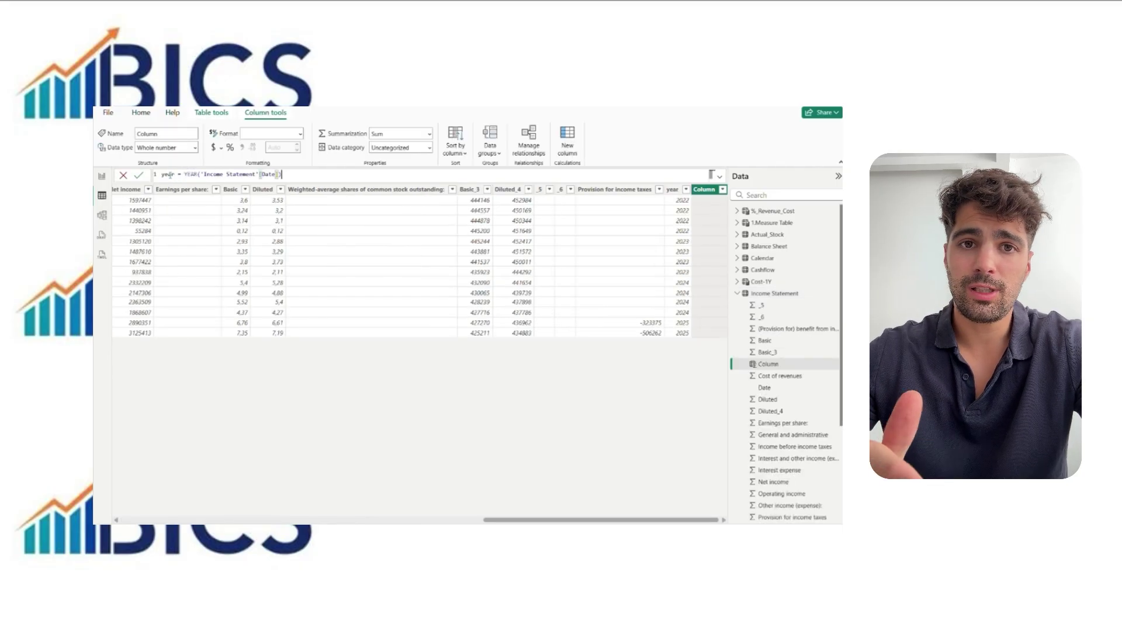
{"action": "key", "text": "Return"}
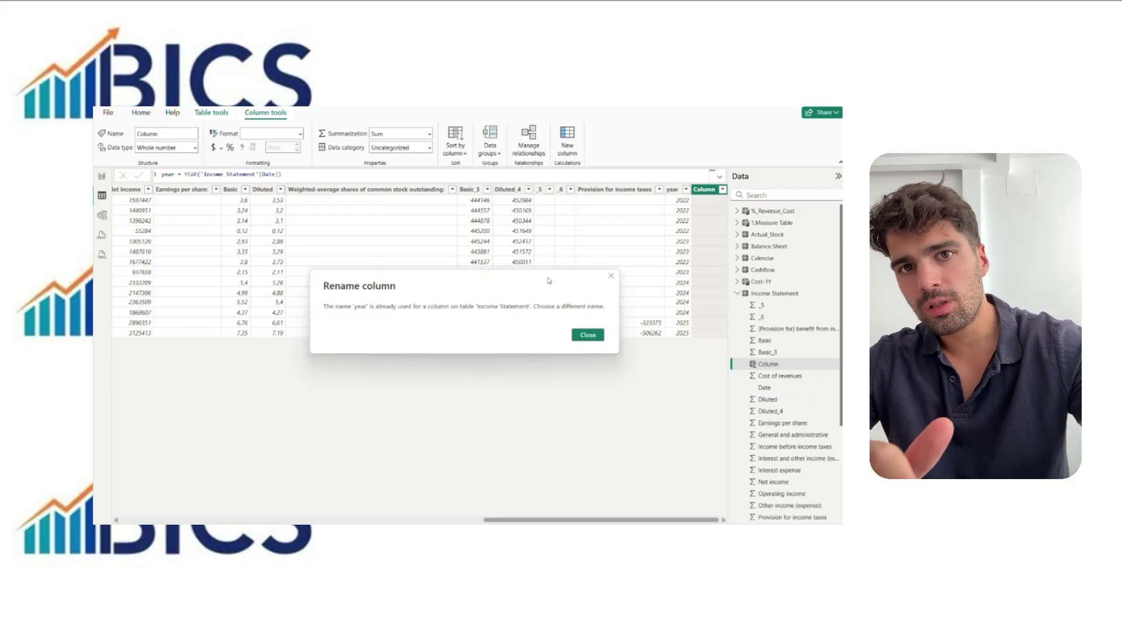
{"action": "left_click", "coordinate": [587, 335]}
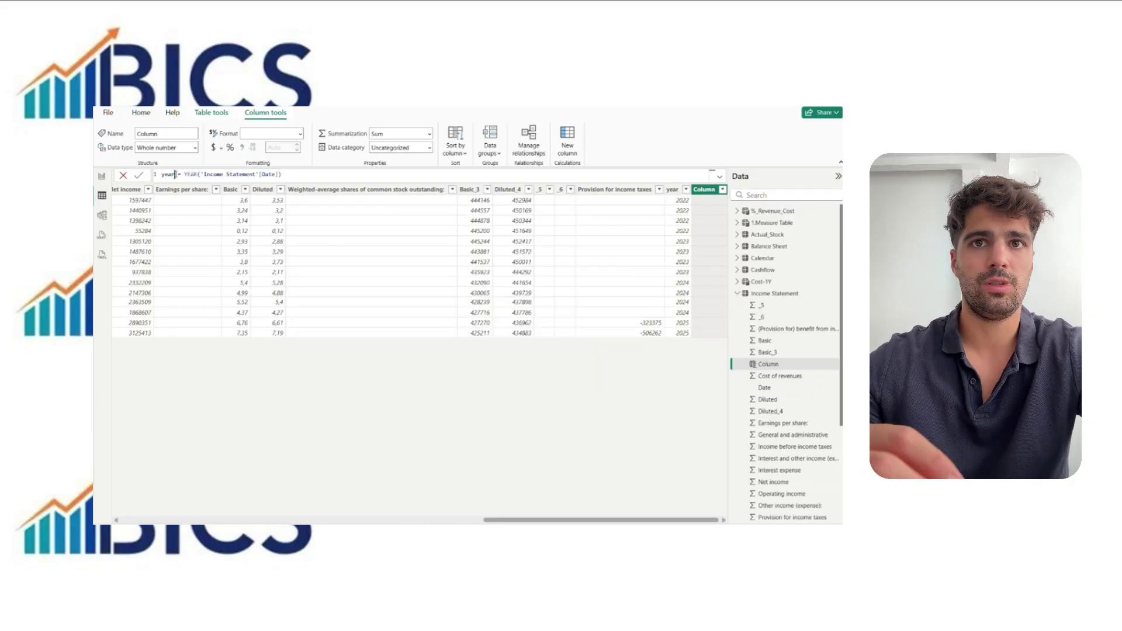
{"action": "type", "text": "2"}
{"action": "key", "text": "Return"}
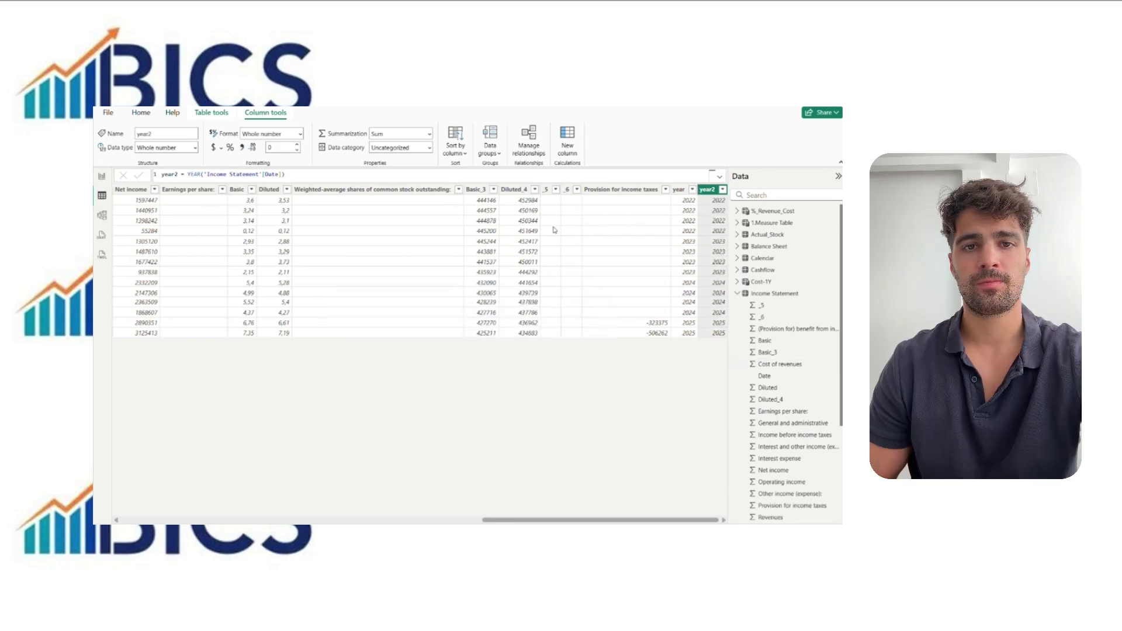
{"action": "left_click", "coordinate": [102, 176]}
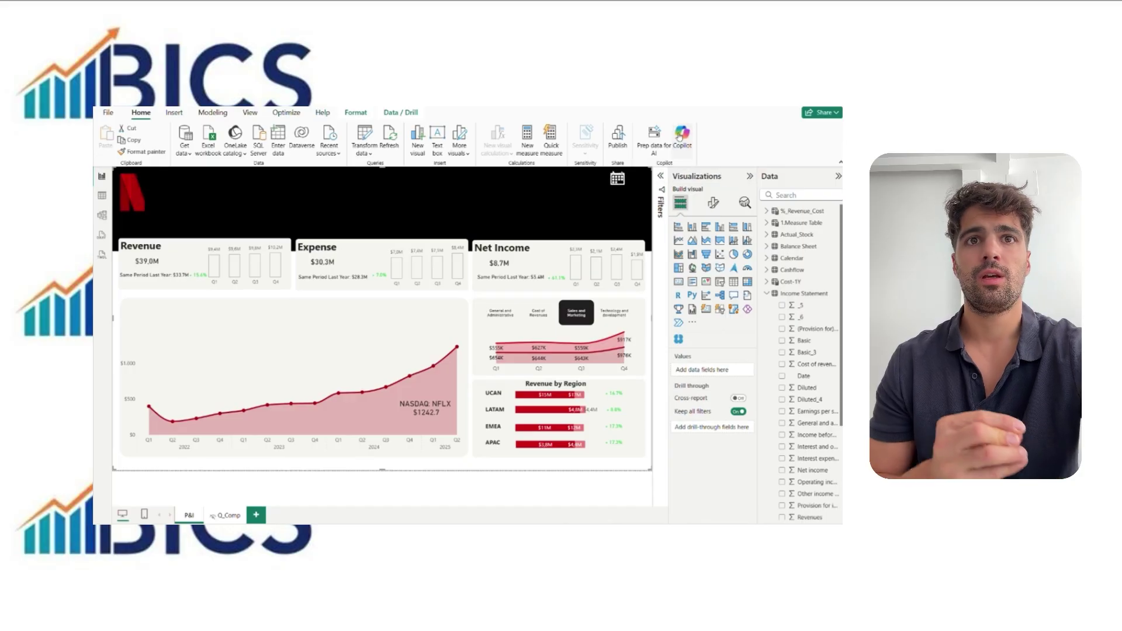
Step: Ask Copilot to create a new page with the most relevant KPI, chart, columns and lines
{"action": "left_click", "coordinate": [681, 135]}
{"action": "left_click", "coordinate": [716, 469]}
{"action": "type", "text": "create a new"}
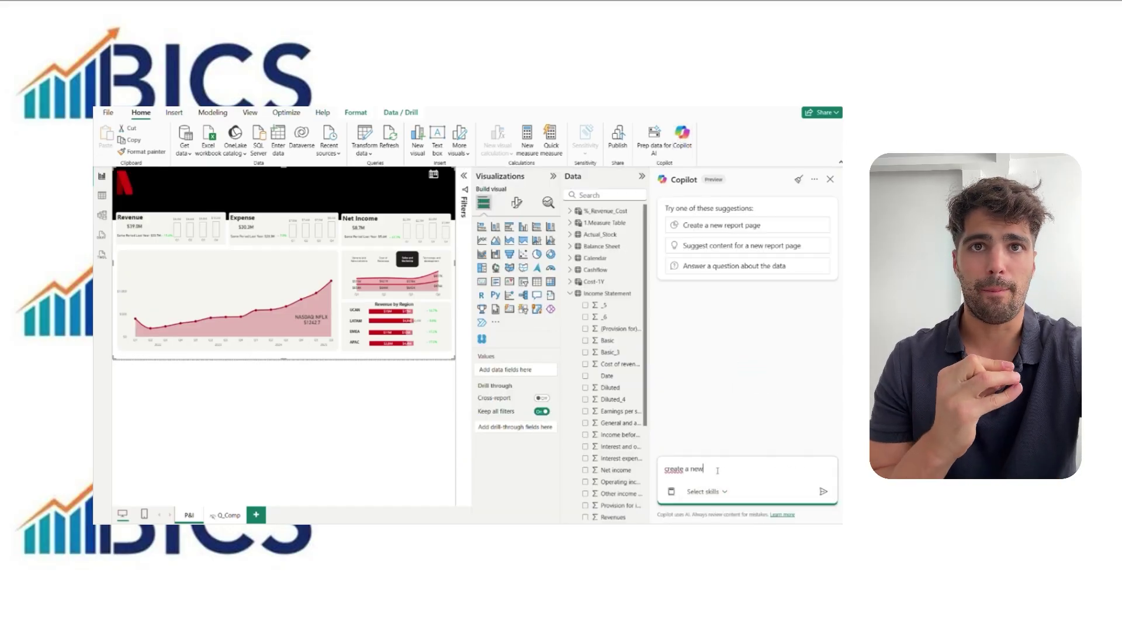
{"action": "type", "text": " page with the most re"}
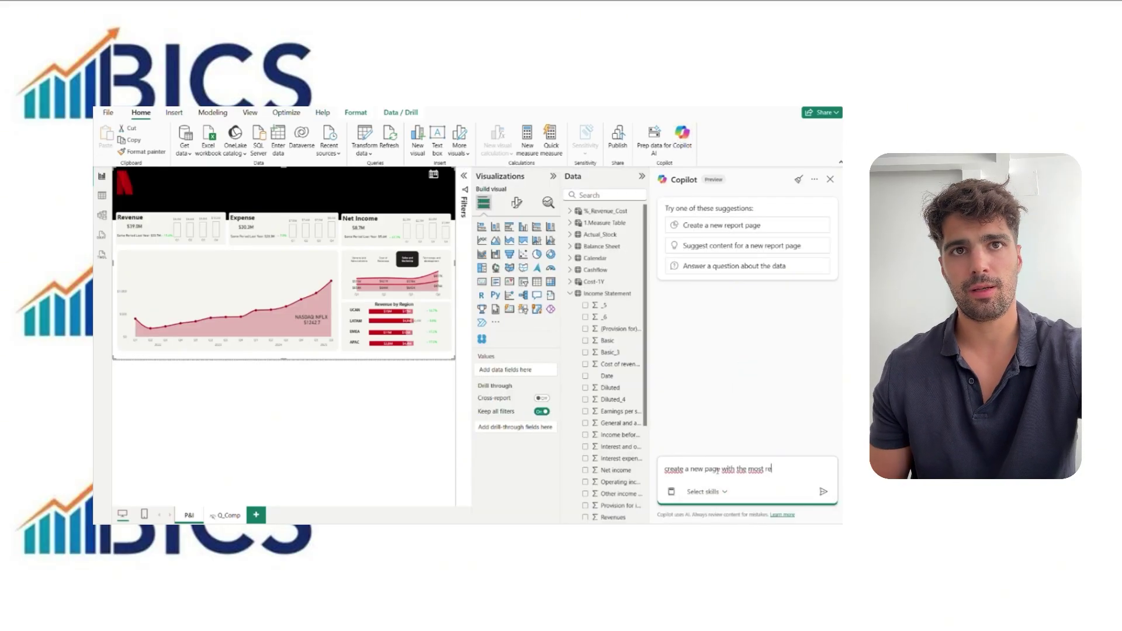
{"action": "type", "text": "levant kpi, chart, colu"}
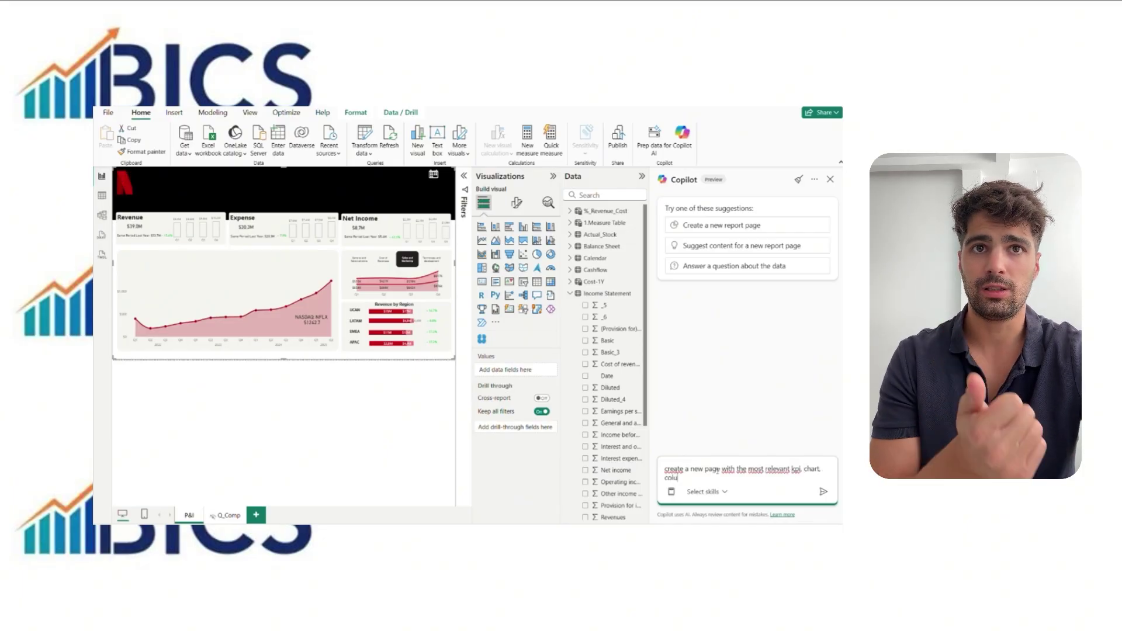
{"action": "type", "text": "mns and lines"}
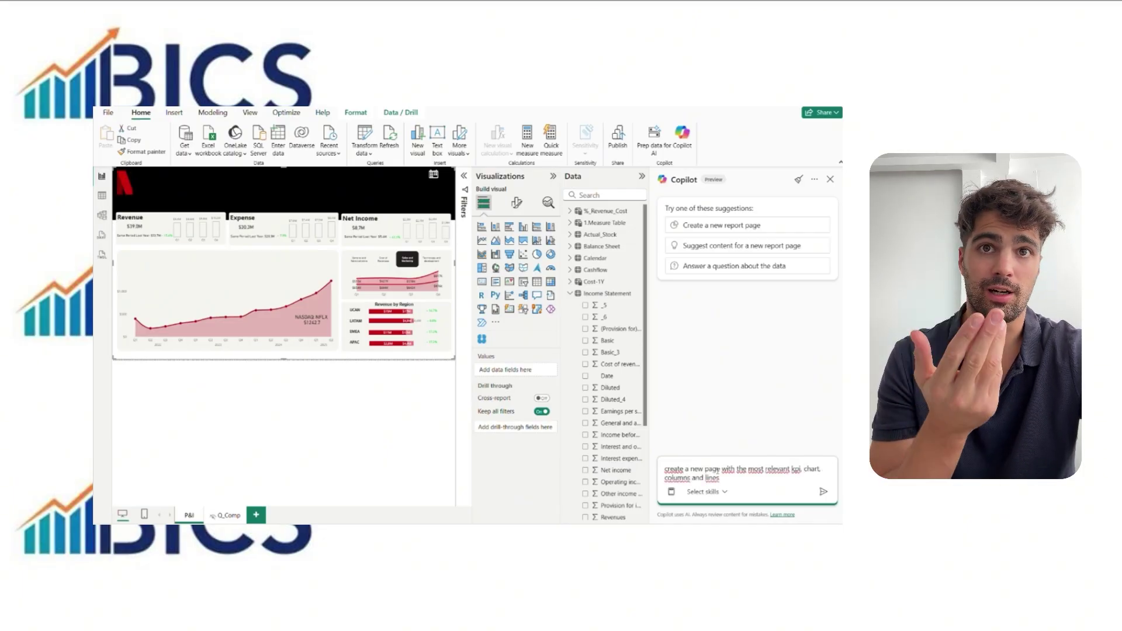
{"action": "key", "text": "Return"}
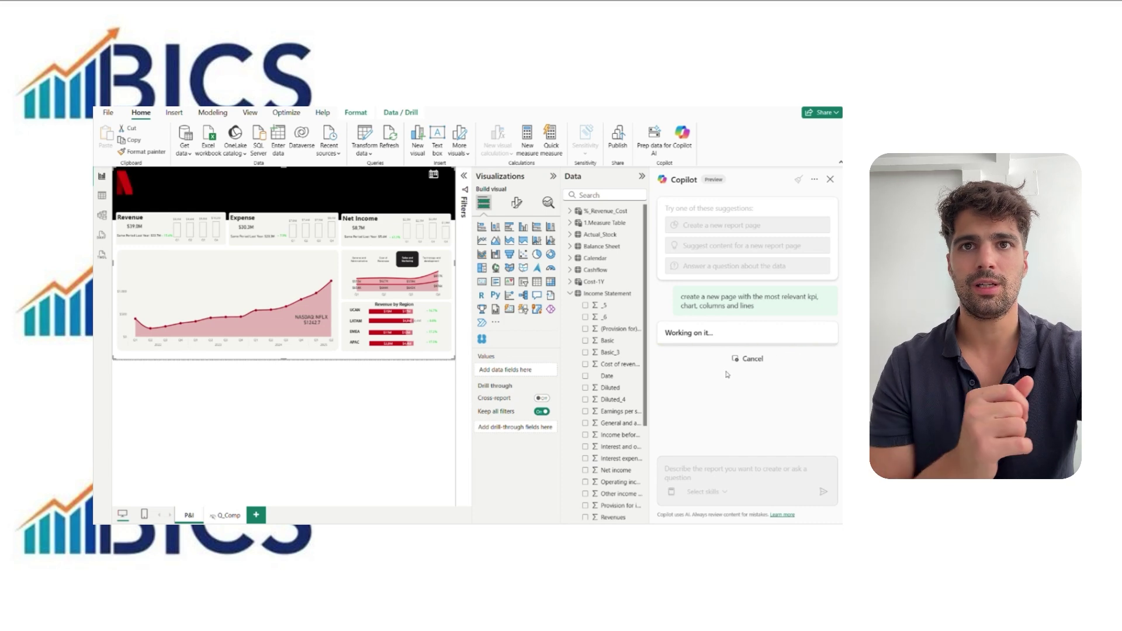